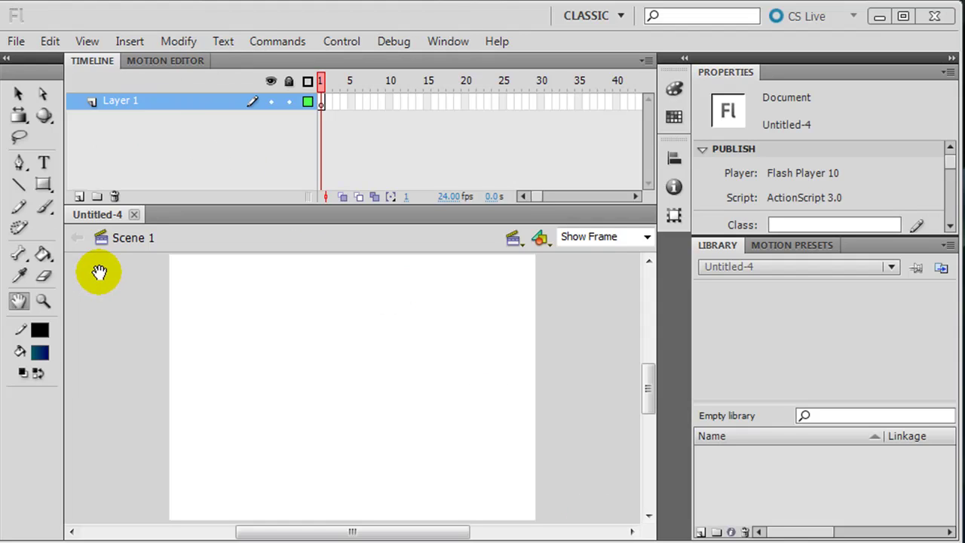
Step: Create a new symbol of type Button named "Basic Button 1"
click(129, 42)
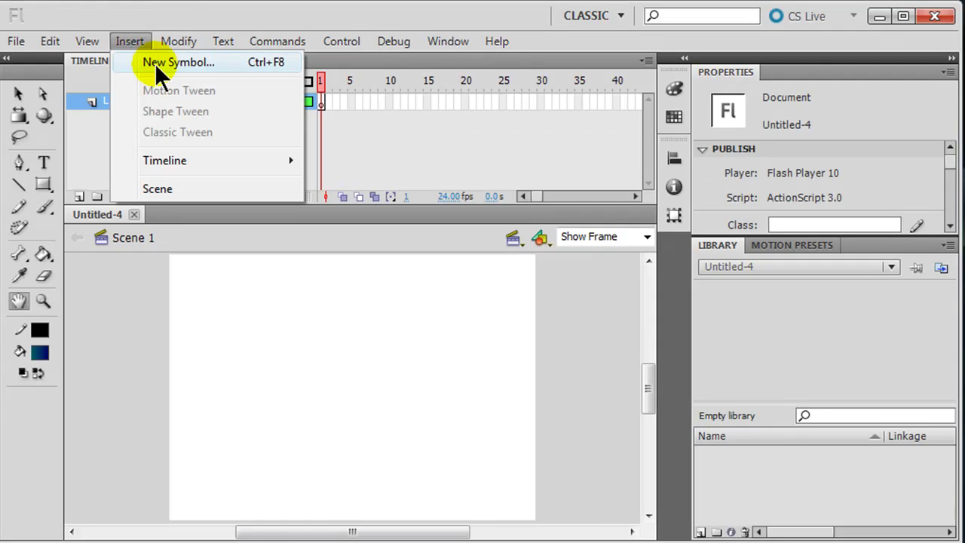
click(156, 63)
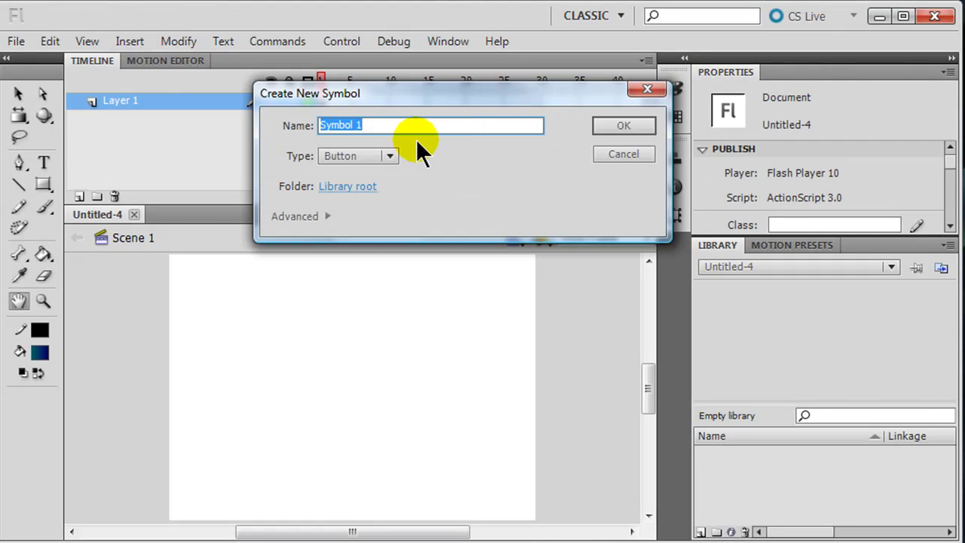
click(388, 158)
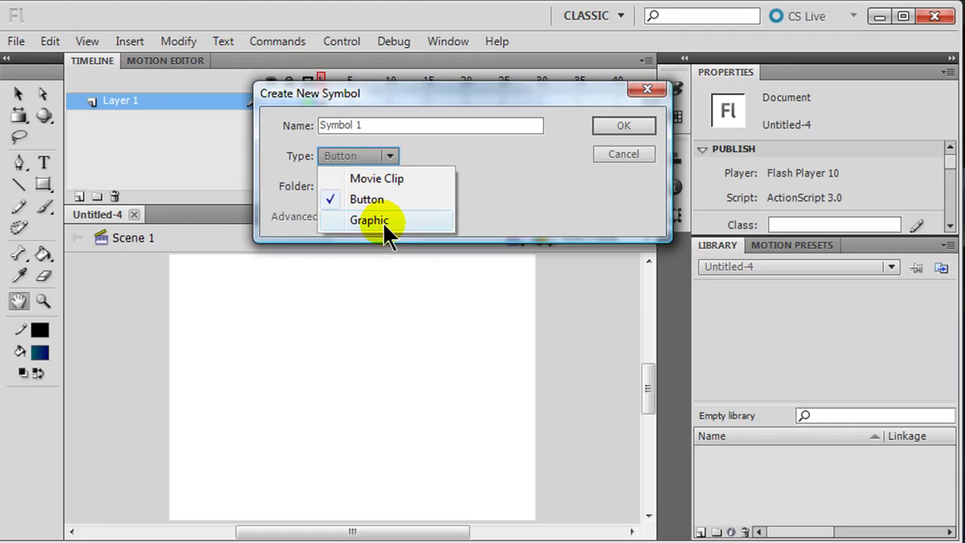
click(372, 200)
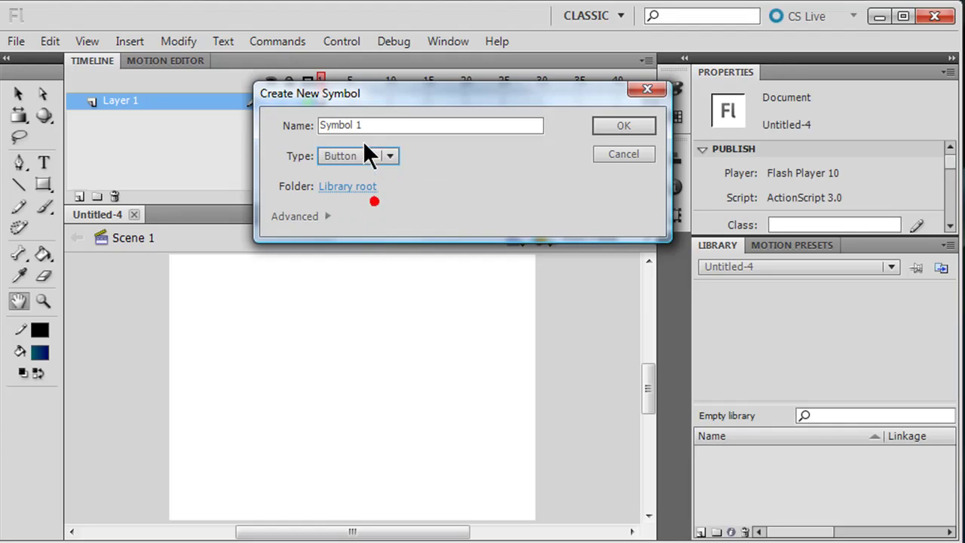
drag(377, 124, 268, 130)
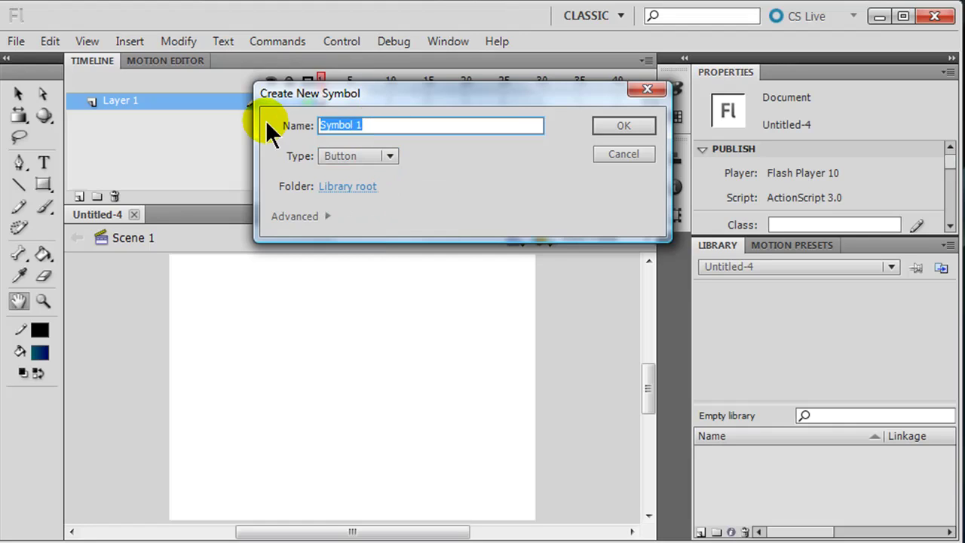
text(BASIC)
key(BackSpace)
key(BackSpace)
key(BackSpace)
key(BackSpace)
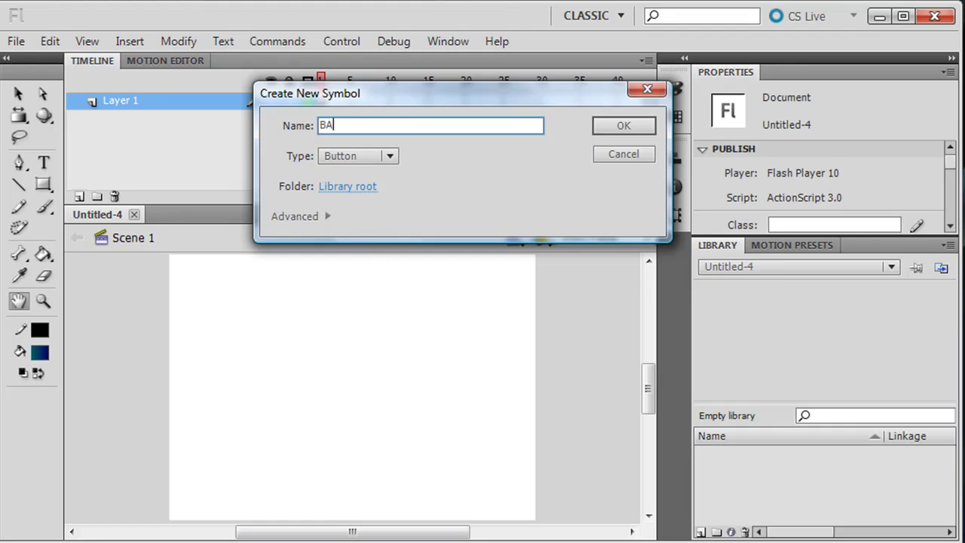
text(asic Button 1)
click(618, 126)
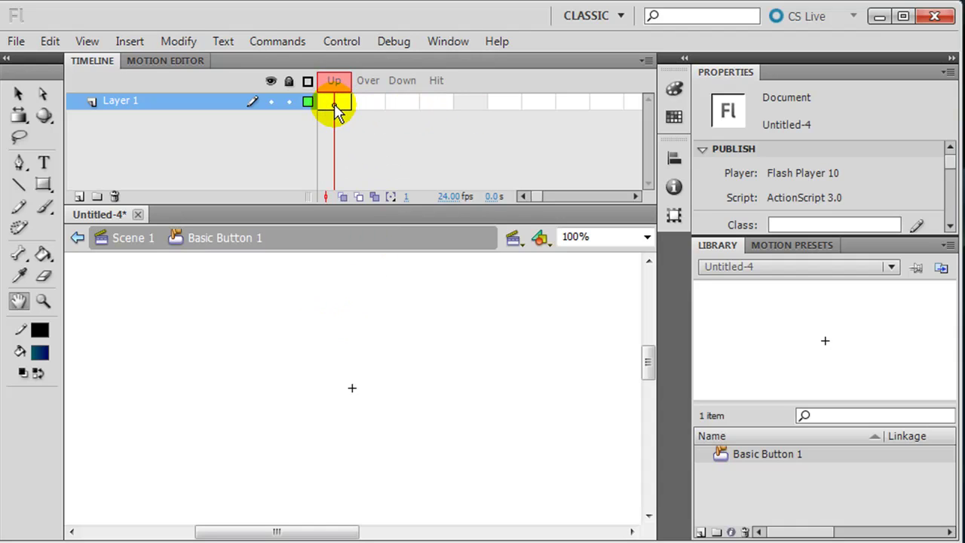
Step: Draw a rectangle about 139 by 49 px with a green fill and black outline around the registration point in the Up frame
click(43, 187)
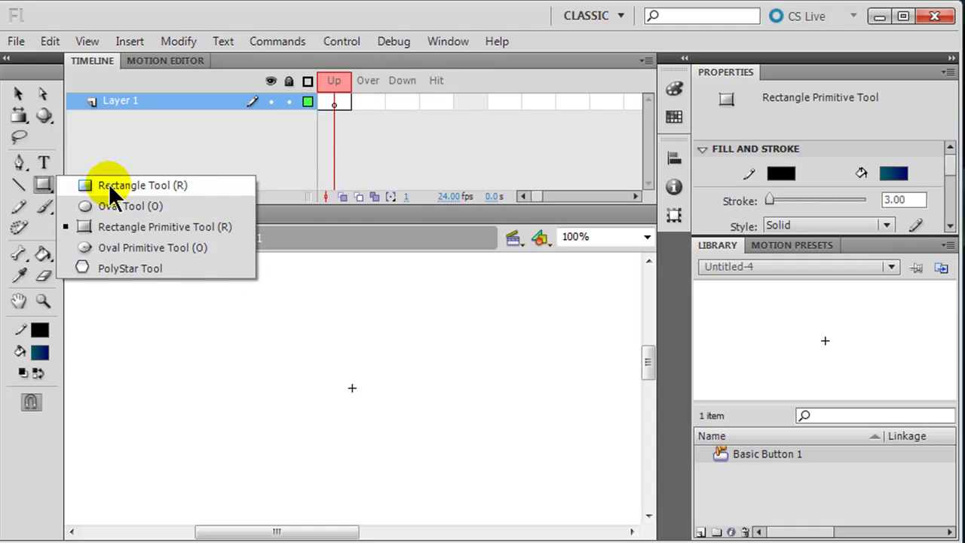
click(110, 188)
click(39, 352)
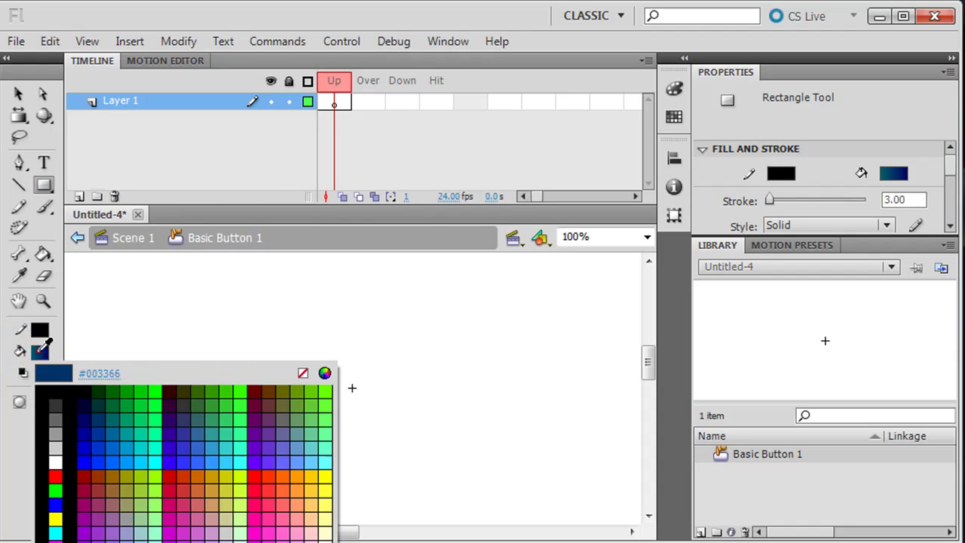
click(128, 392)
click(40, 329)
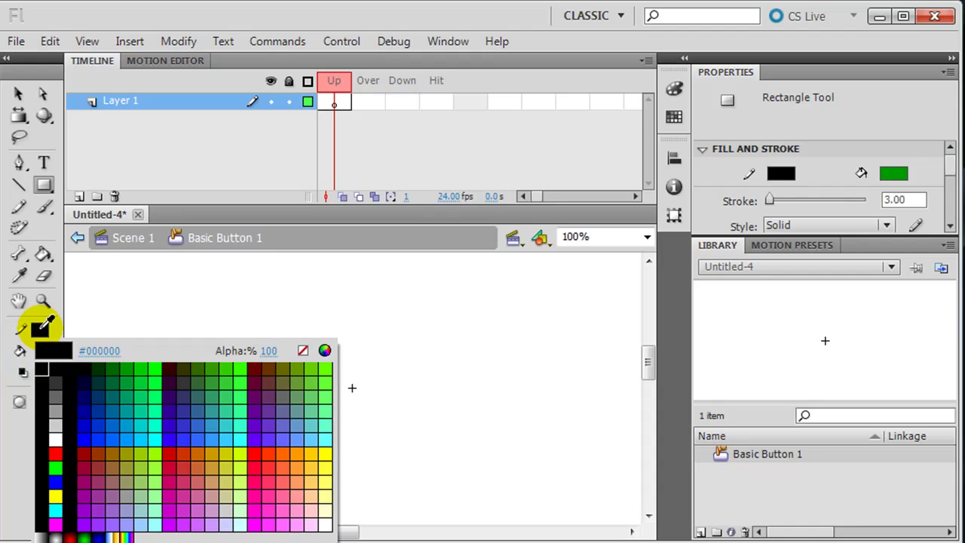
click(55, 453)
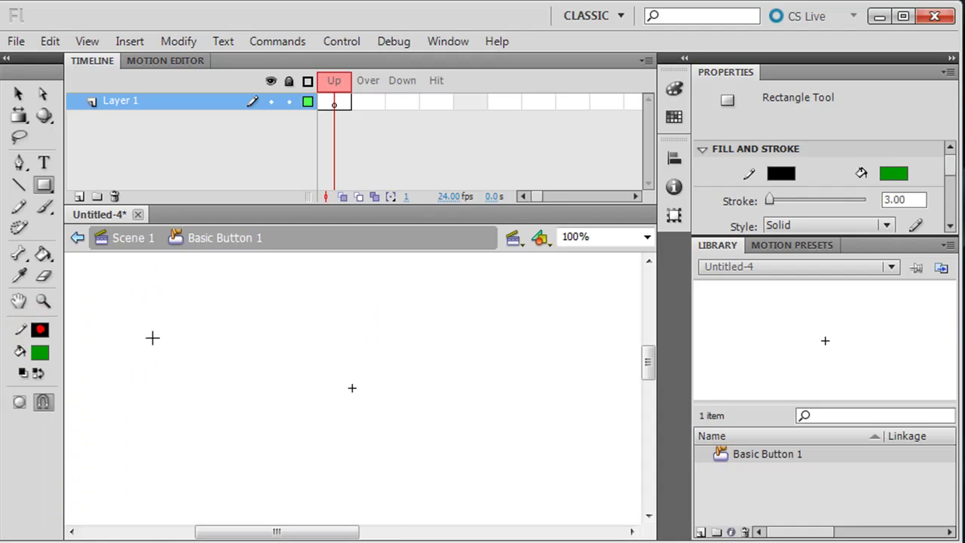
drag(286, 366, 419, 411)
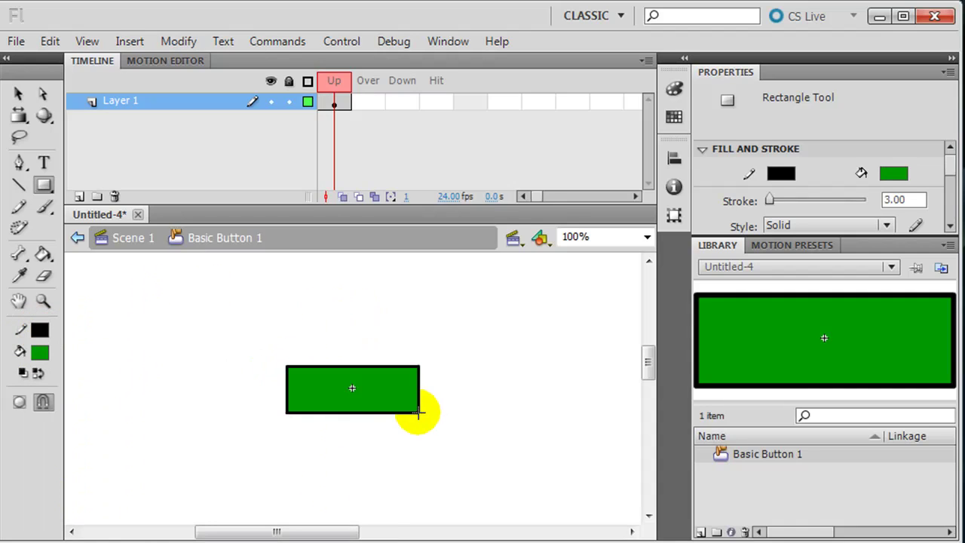
Step: Select the whole rectangle, fill and outline, and align its center horizontally and vertically to the stage
click(19, 93)
drag(231, 327, 524, 467)
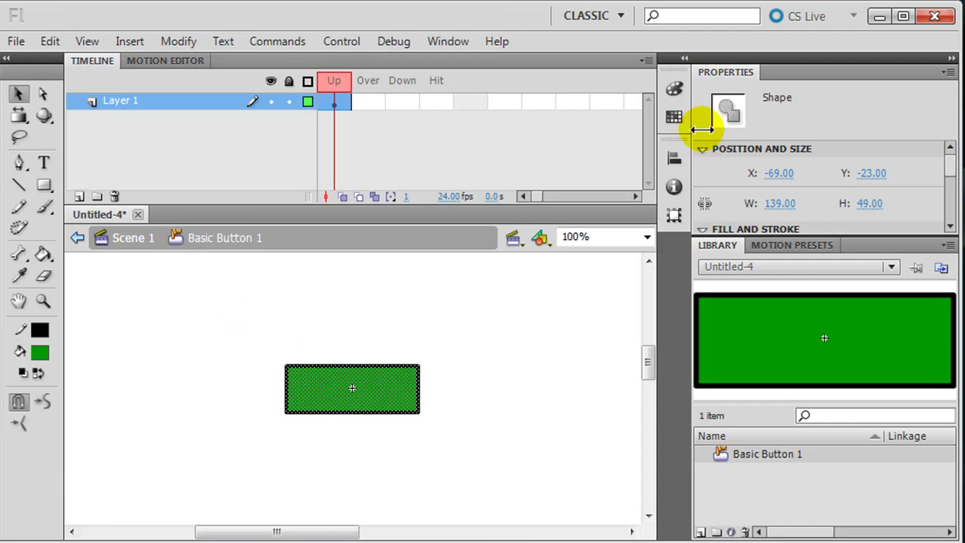
click(674, 160)
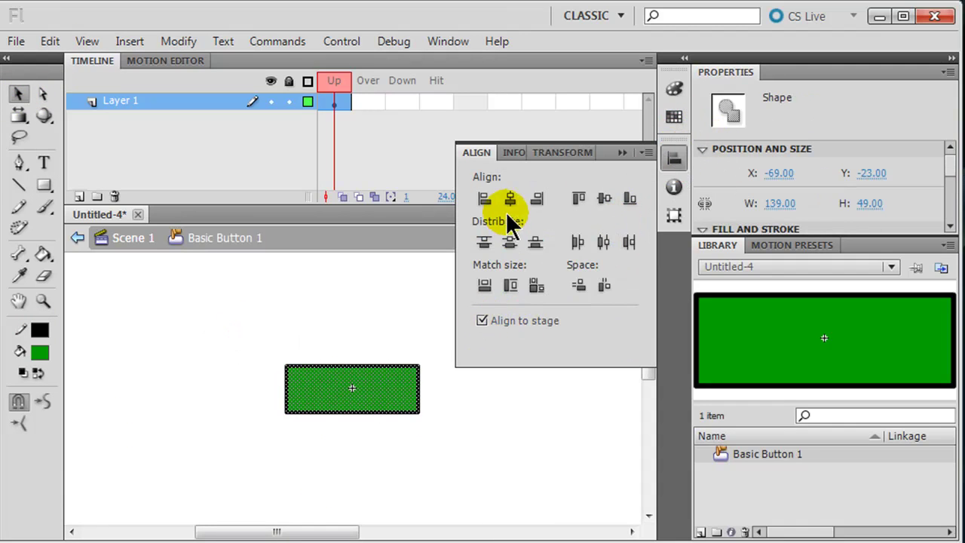
click(509, 198)
click(605, 198)
click(673, 158)
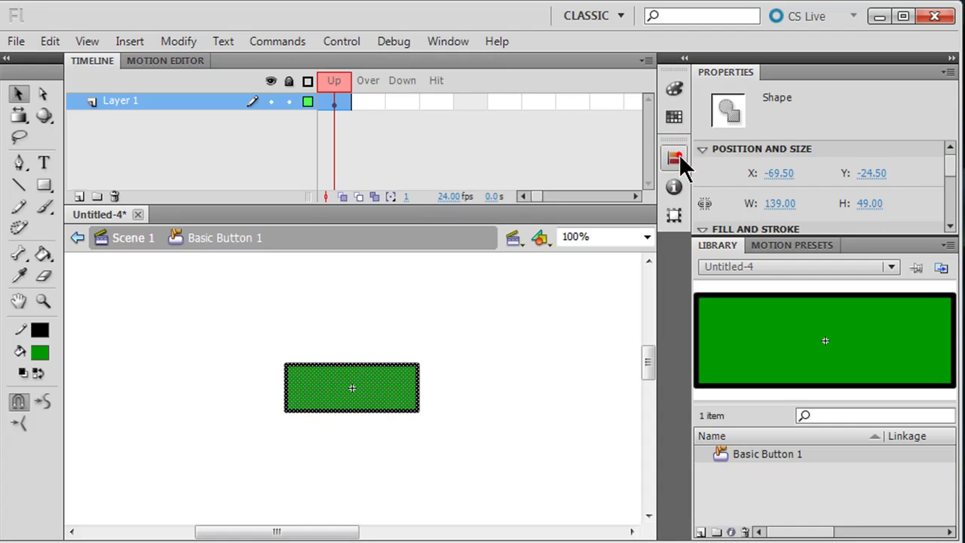
click(574, 370)
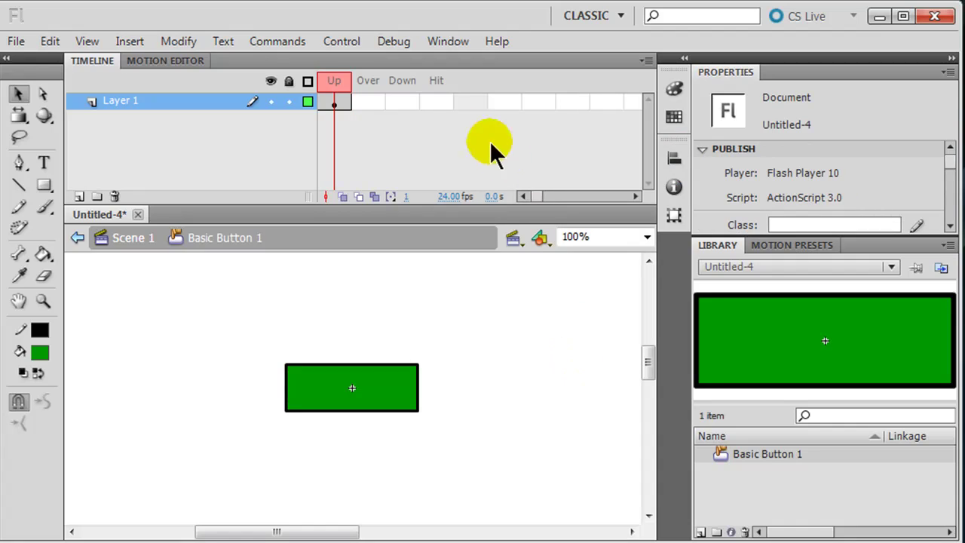
Step: Insert a keyframe in the Over frame and change the rectangle's fill to dark blue
click(368, 105)
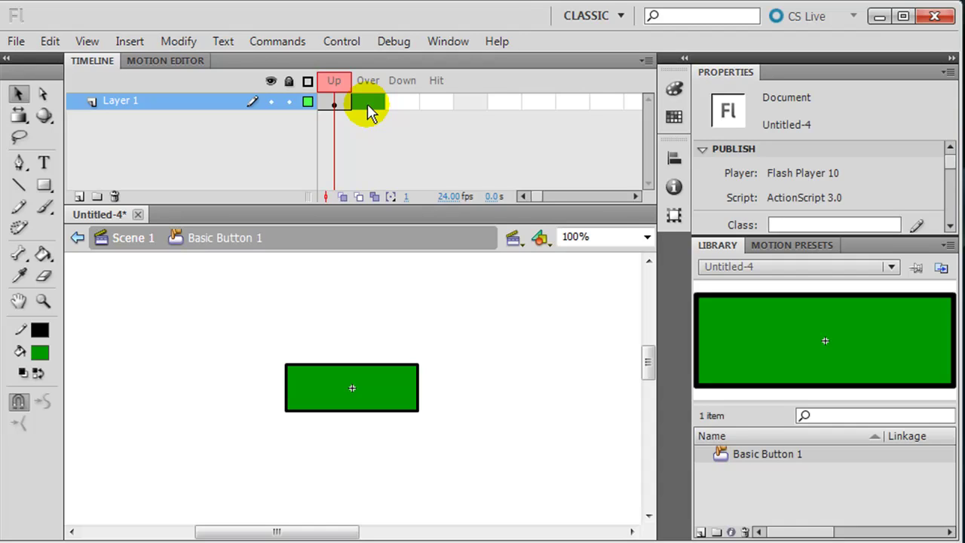
click(368, 105)
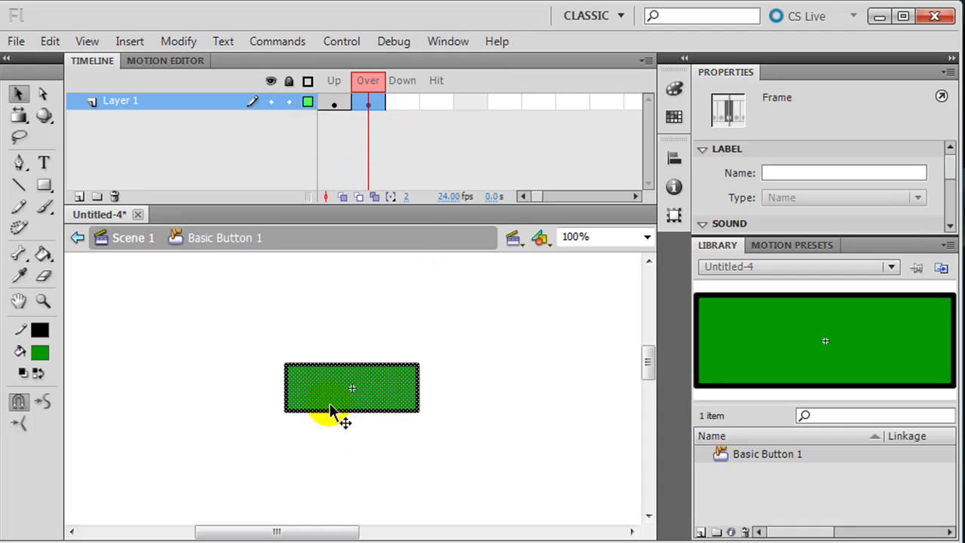
click(40, 352)
click(107, 410)
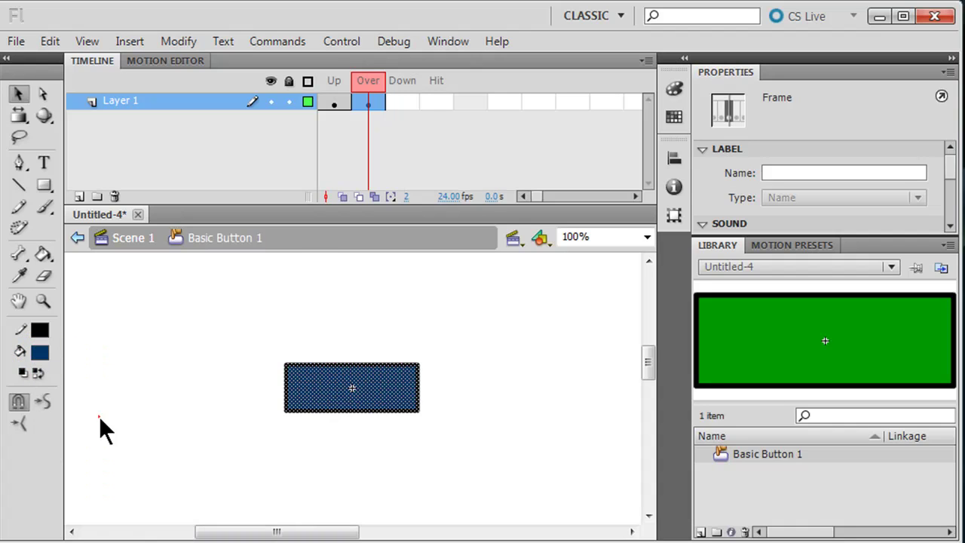
click(460, 396)
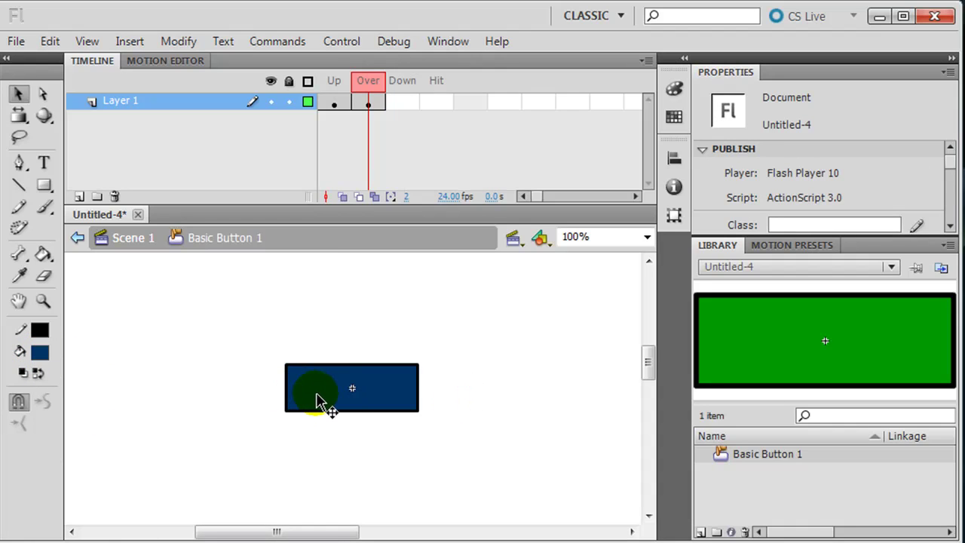
Step: Insert a keyframe in the Down frame and change the rectangle's outline color to bright green
click(406, 107)
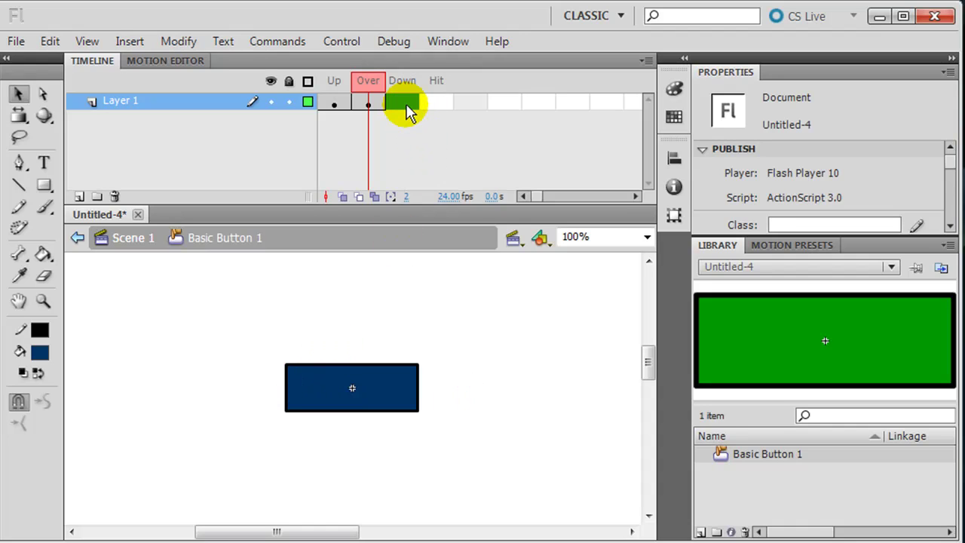
key(F6)
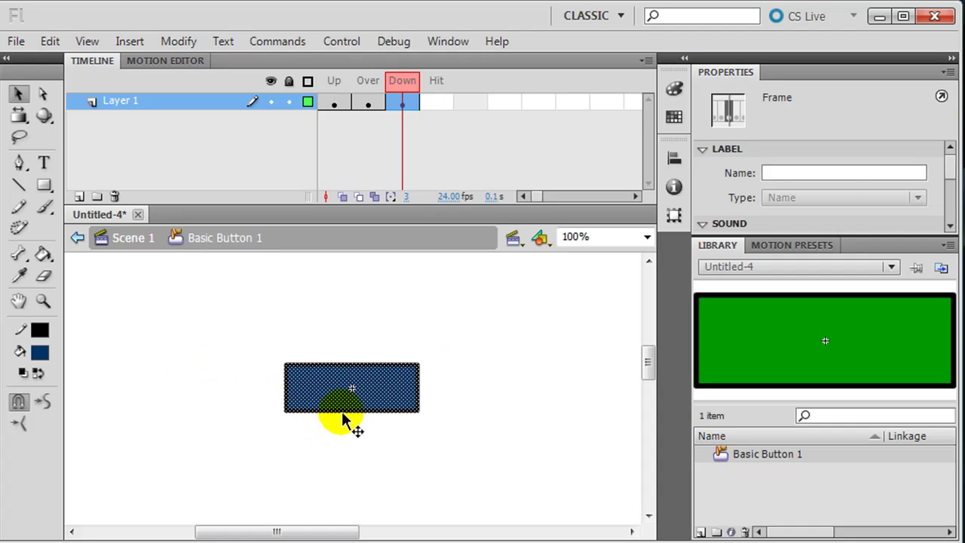
click(463, 427)
double_click(405, 411)
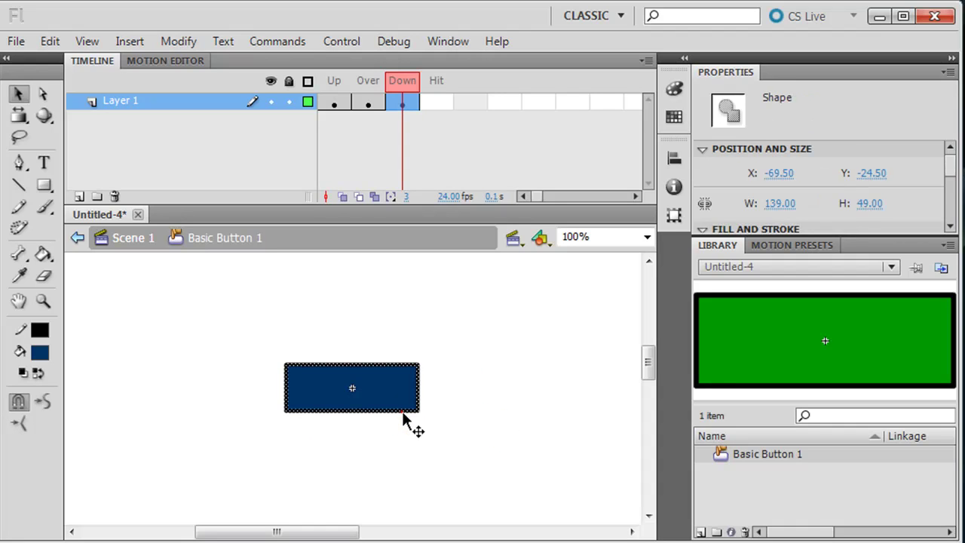
click(40, 329)
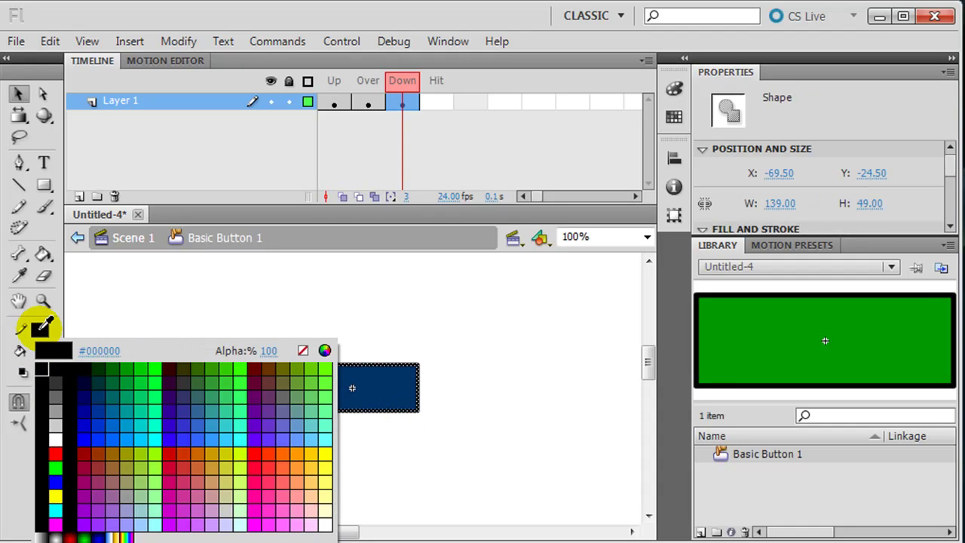
click(159, 367)
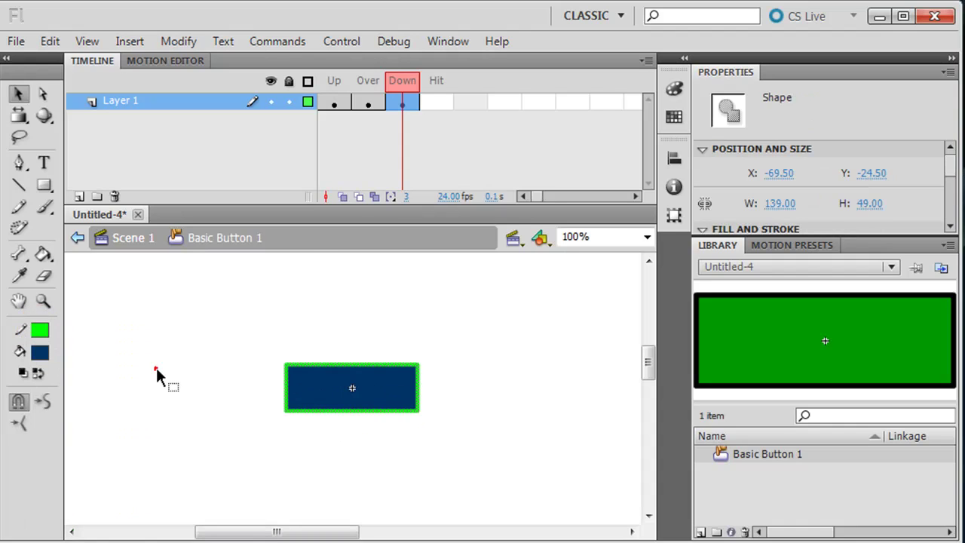
click(272, 450)
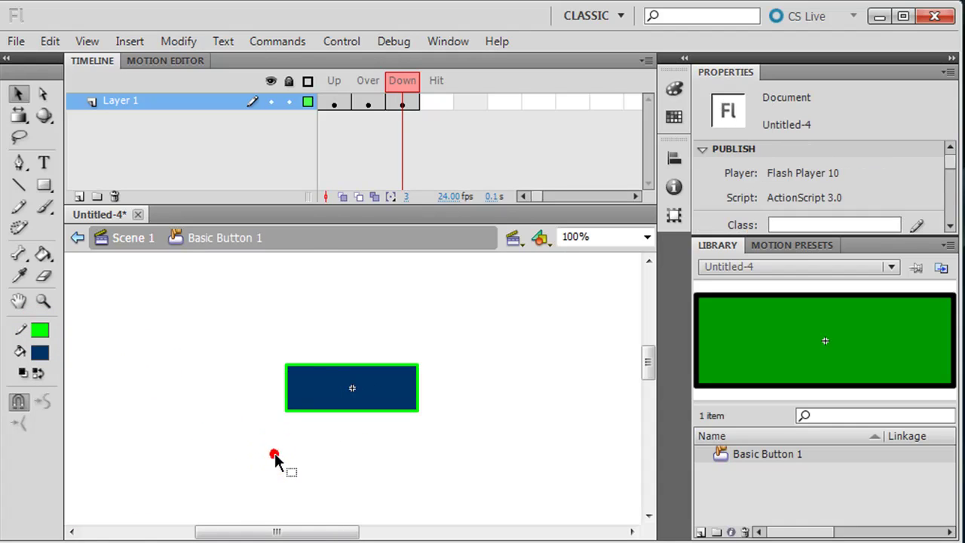
Step: Insert a keyframe in the Hit frame, keeping the rectangle from the Down frame
click(441, 106)
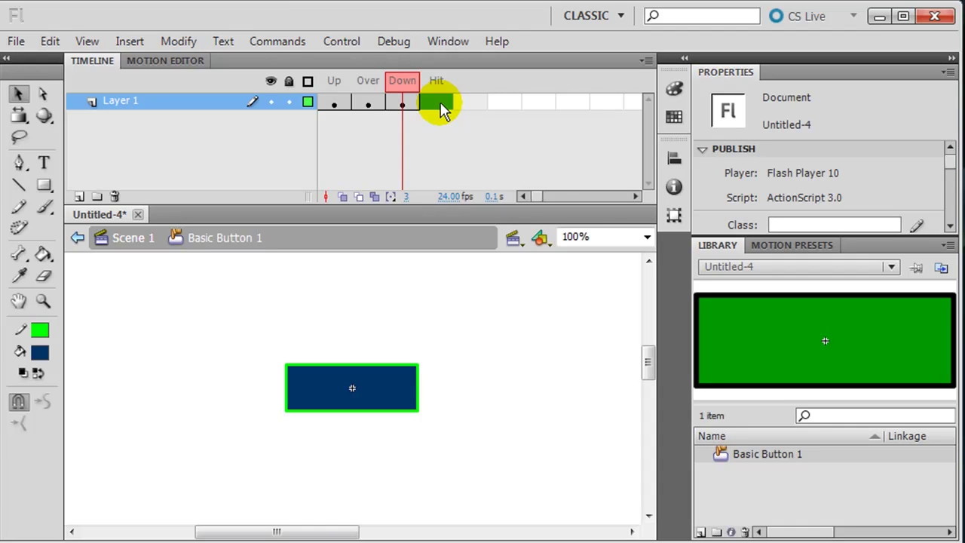
key(F6)
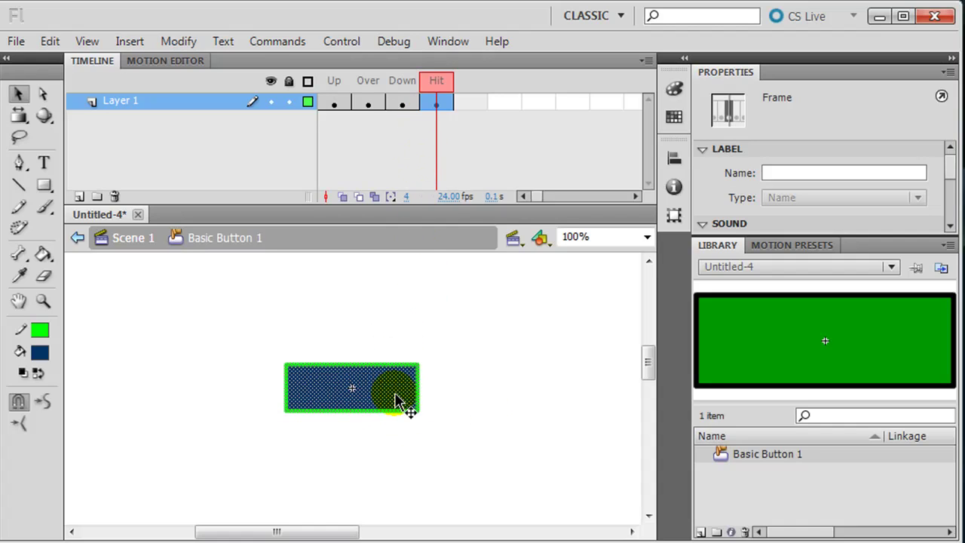
click(403, 432)
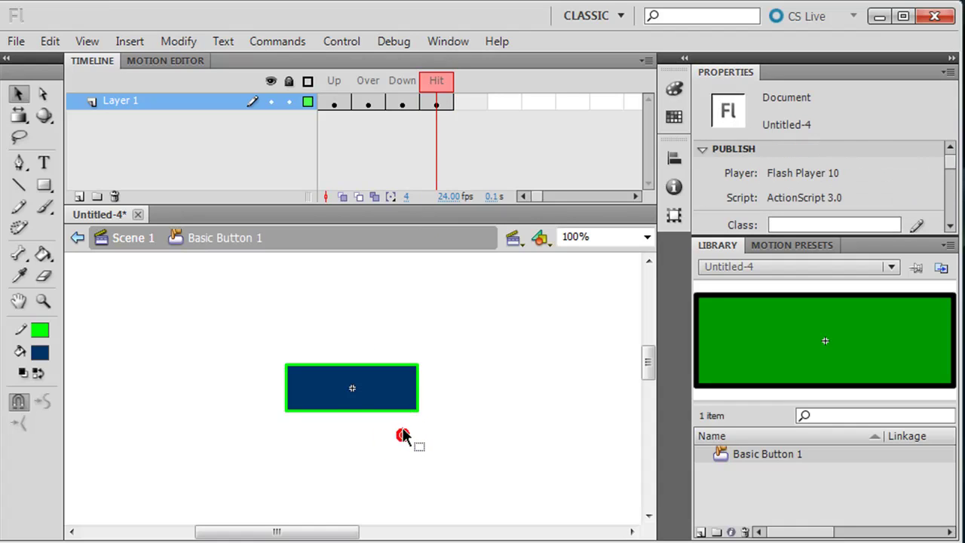
Step: Use Free Transform to narrow the Hit frame's rectangle from both sides to about half its width
click(19, 114)
click(63, 116)
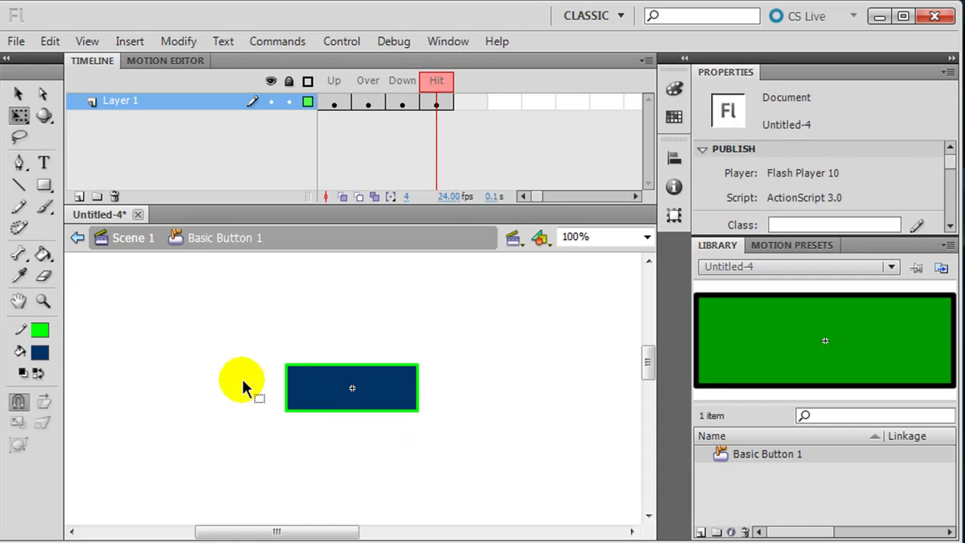
drag(257, 333, 483, 494)
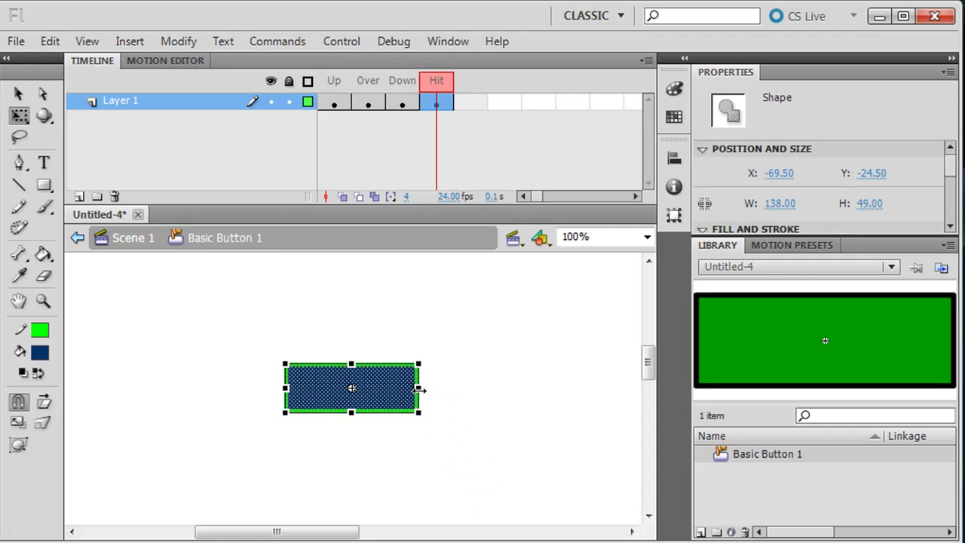
drag(420, 388, 385, 388)
drag(283, 389, 321, 387)
click(510, 439)
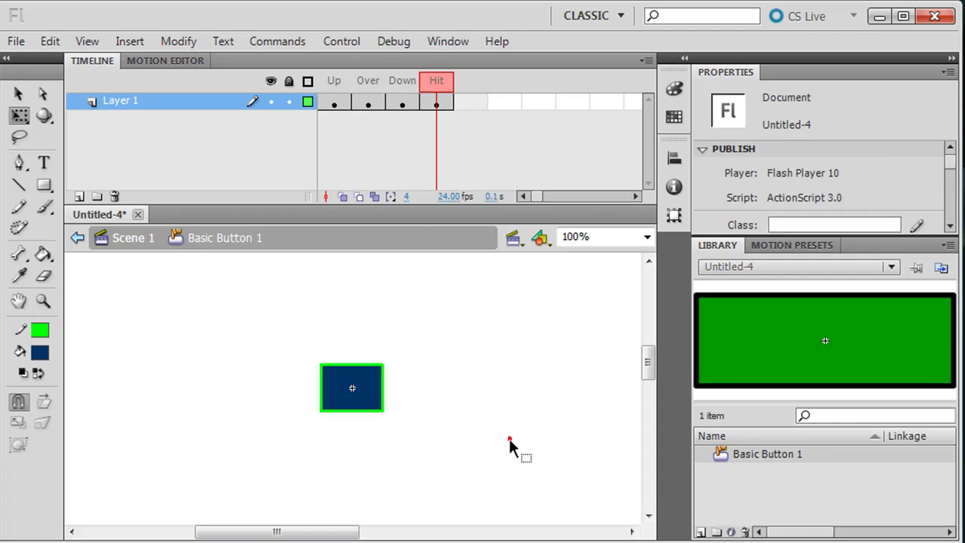
click(399, 451)
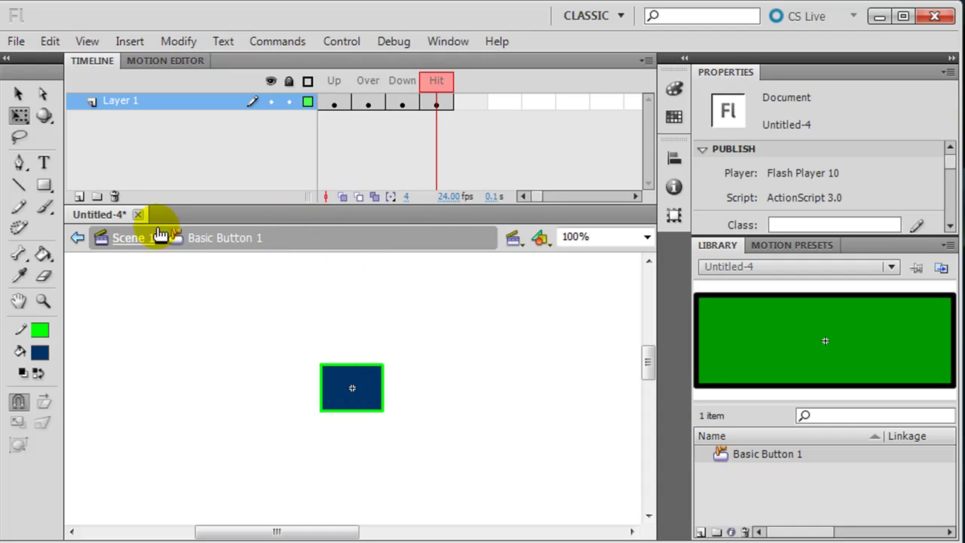
Step: Return to Scene 1 and place an instance of Basic Button 1 on the upper-left part of the stage, about X 184, Y 100
click(128, 238)
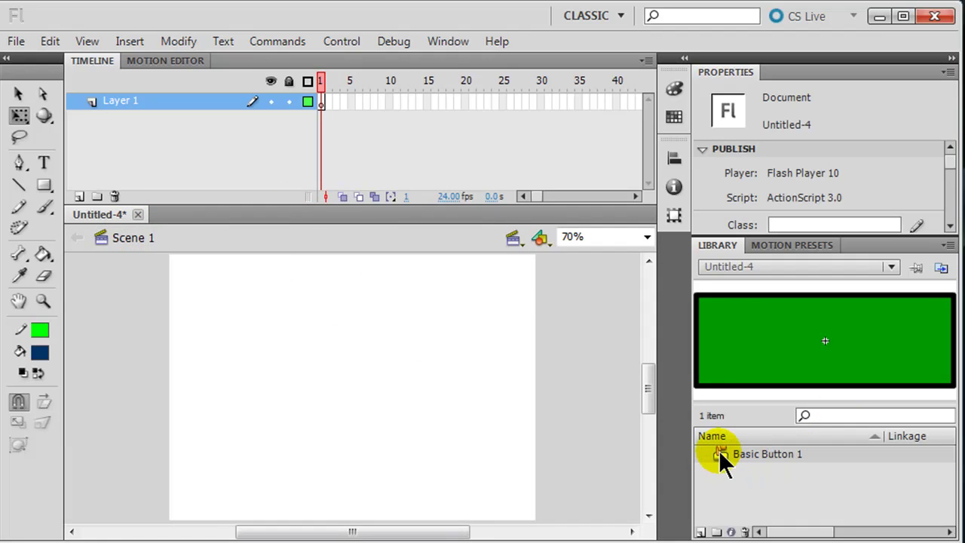
drag(721, 453, 292, 321)
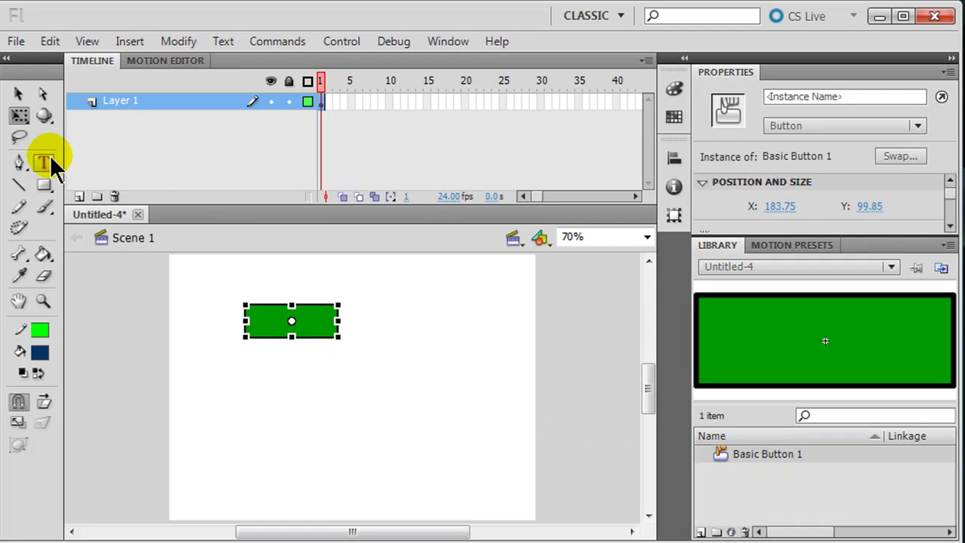
Step: Enlarge the button instance to about two and a half times its width and move it to the upper middle of the stage
drag(338, 337, 410, 378)
drag(319, 334, 387, 372)
click(546, 445)
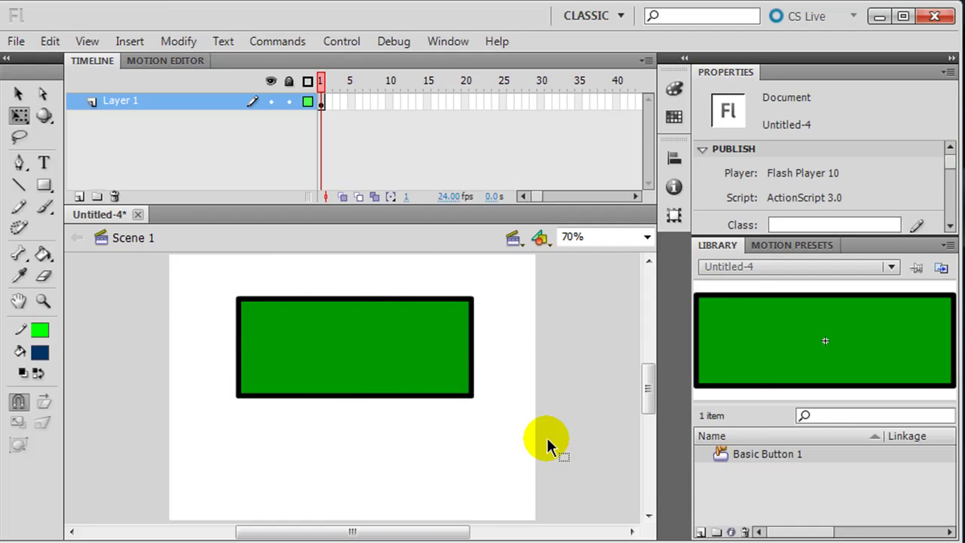
Step: Test the movie, trying the button's edges and middle to examine where its Over and Down states respond, and close the preview
key(ctrl+Return)
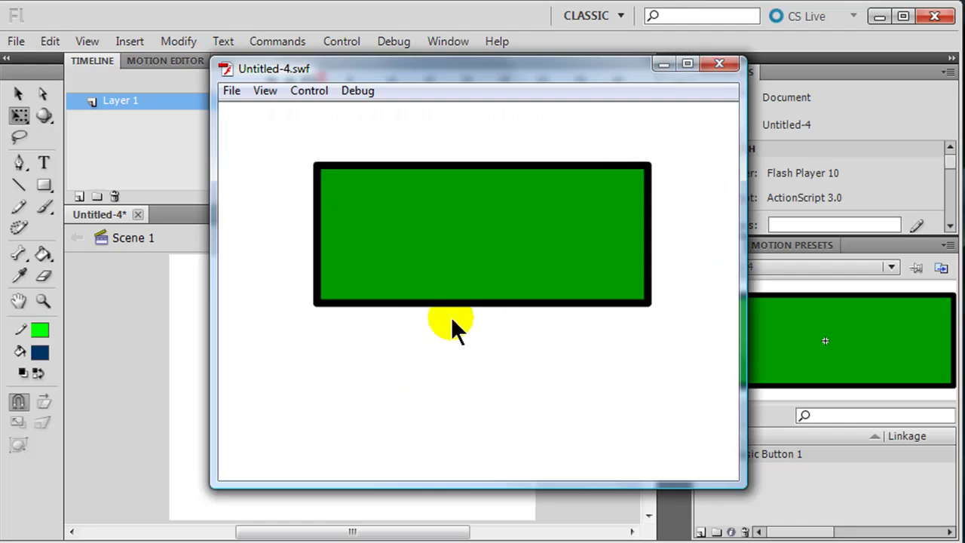
click(465, 250)
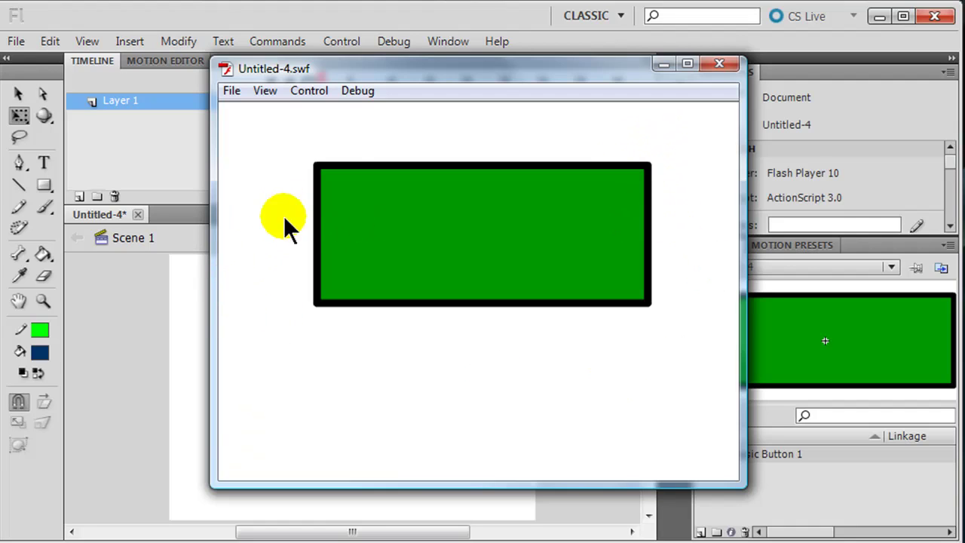
click(275, 263)
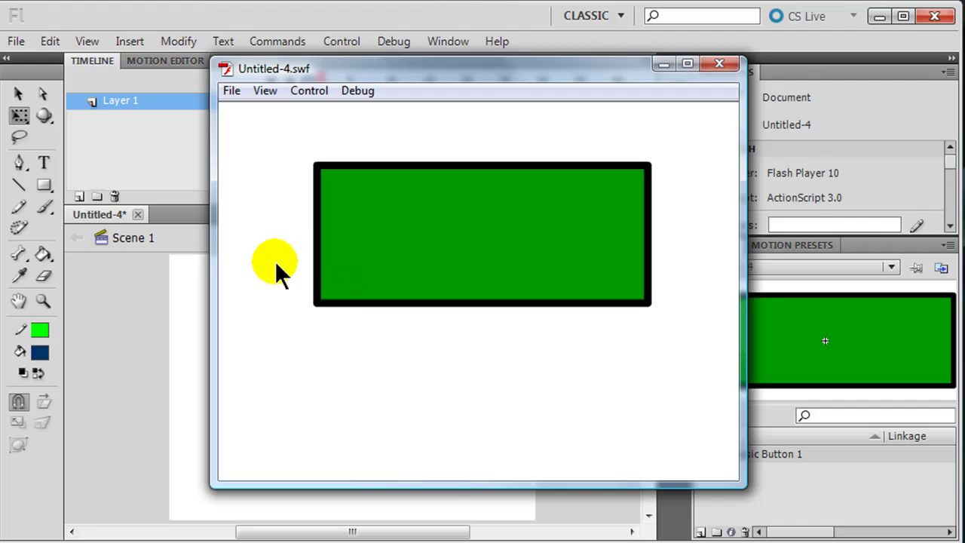
click(399, 267)
click(457, 252)
click(476, 356)
click(462, 271)
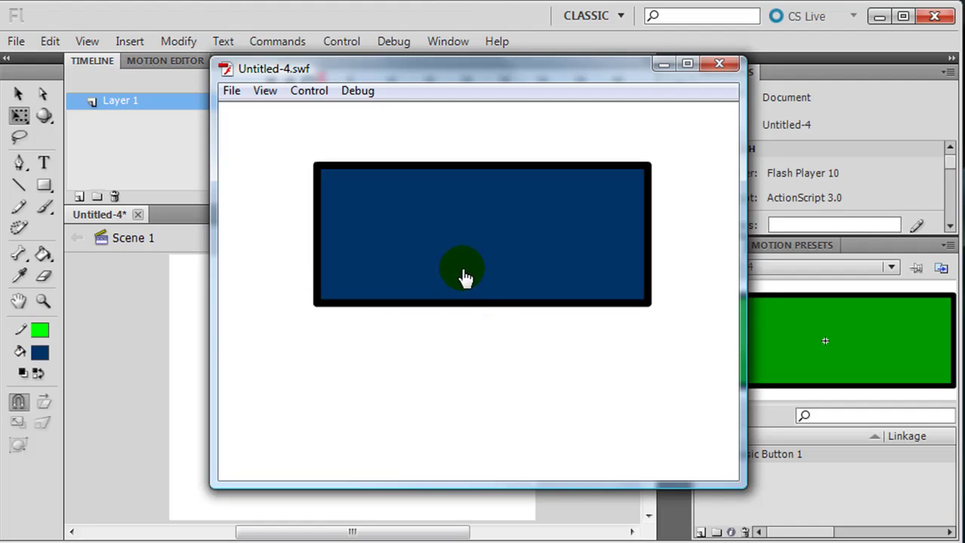
click(241, 156)
click(463, 201)
click(329, 218)
click(507, 253)
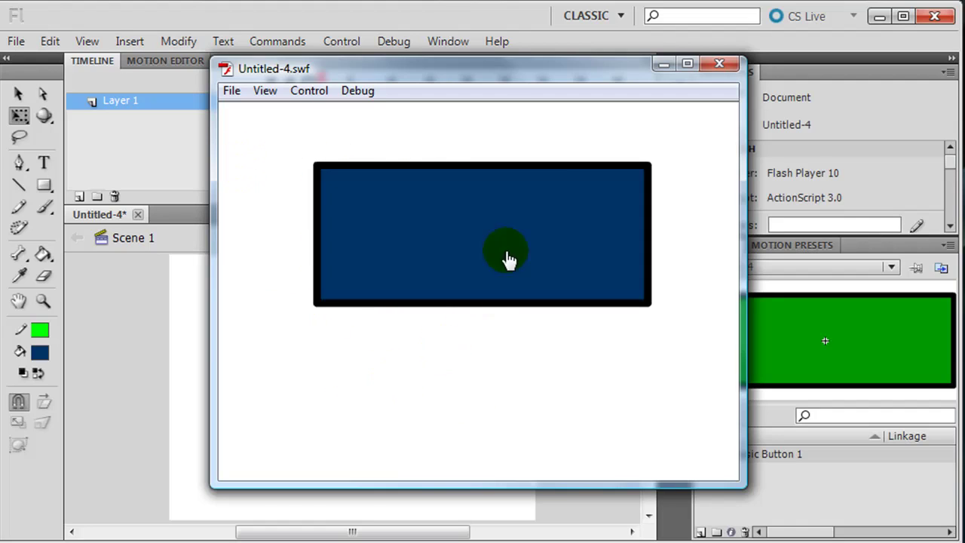
click(717, 64)
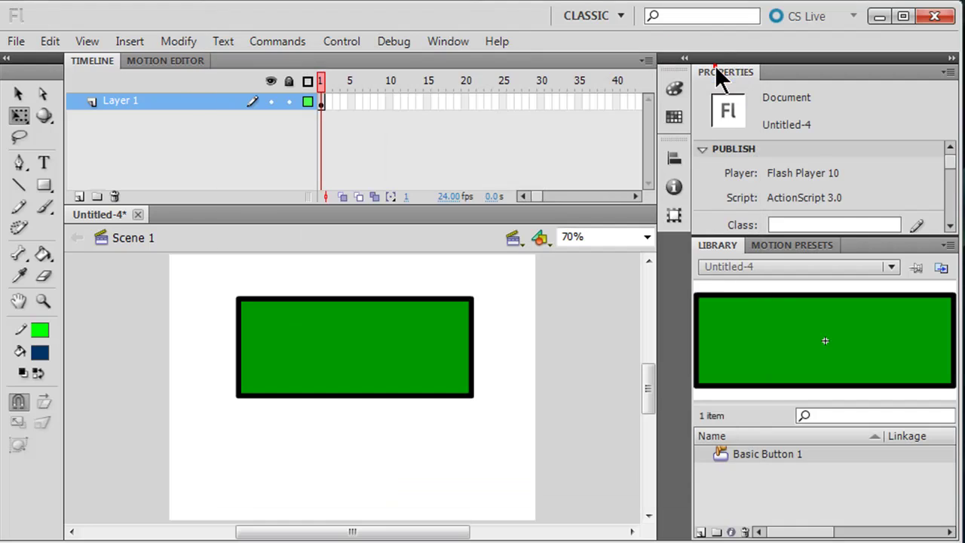
Step: Open Basic Button 1 for editing and delete the narrowed rectangle from its Hit frame
double_click(719, 454)
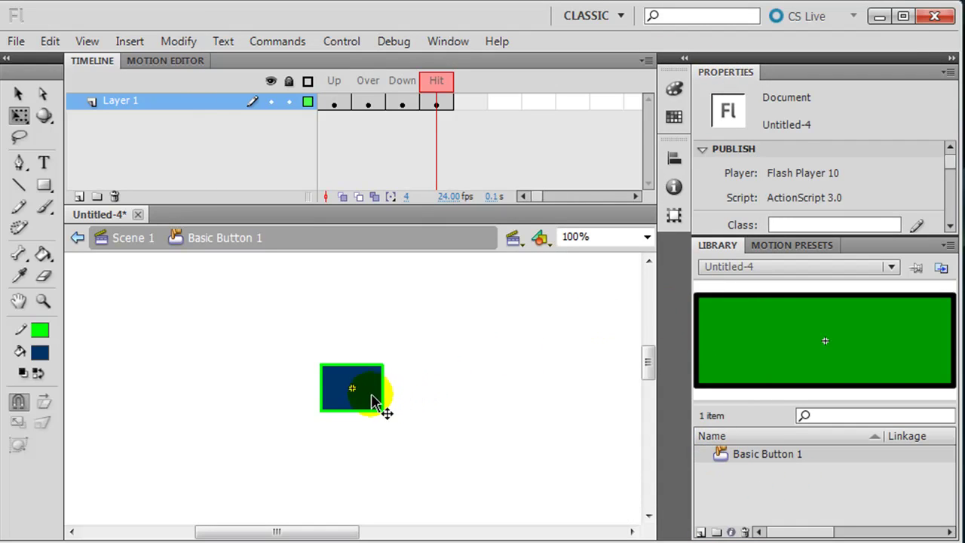
double_click(371, 395)
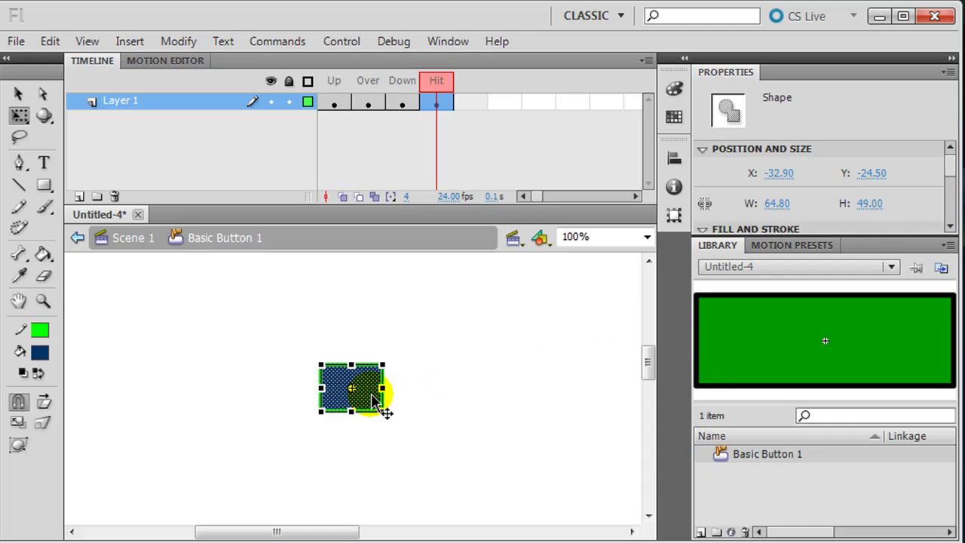
key(Delete)
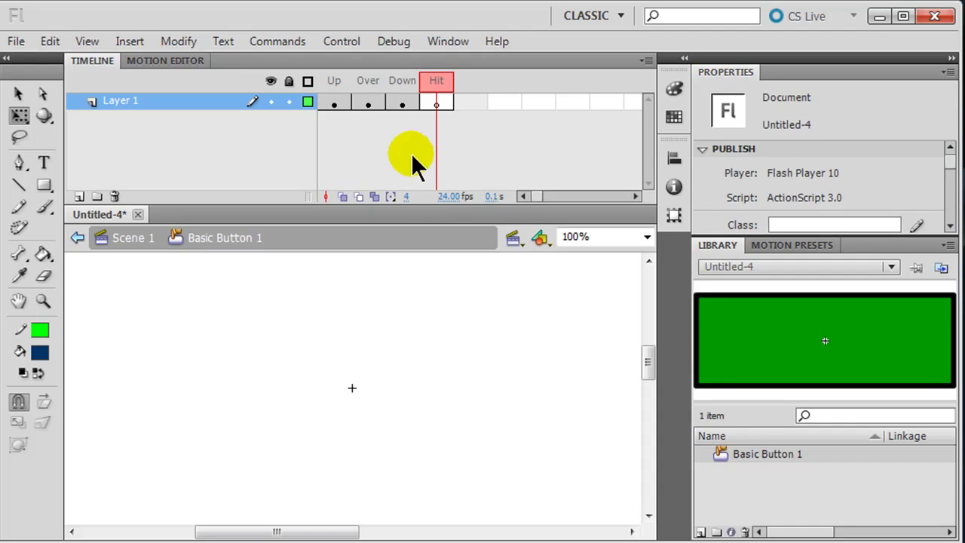
Step: Copy the full-size rectangle from the Down frame and paste it in place into the Hit frame
click(402, 104)
click(472, 354)
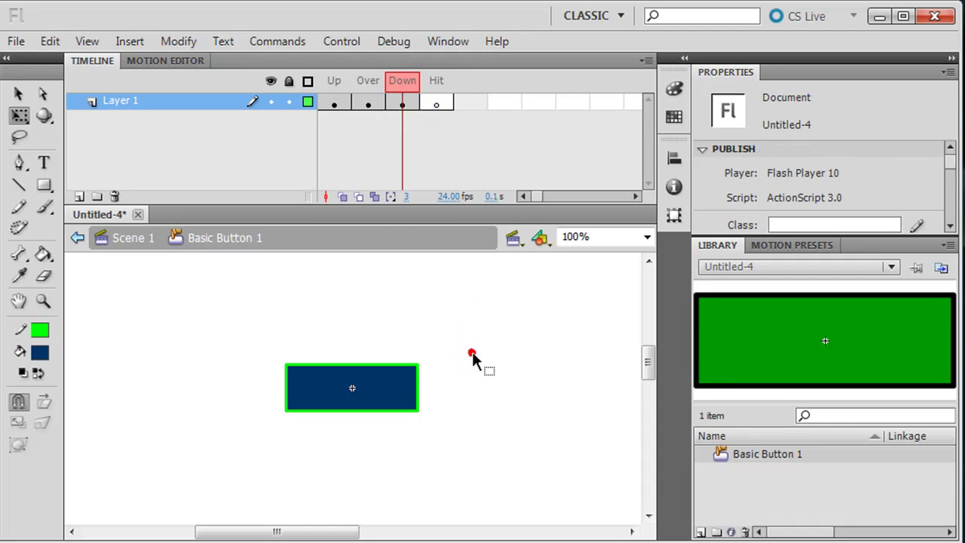
drag(226, 308, 511, 467)
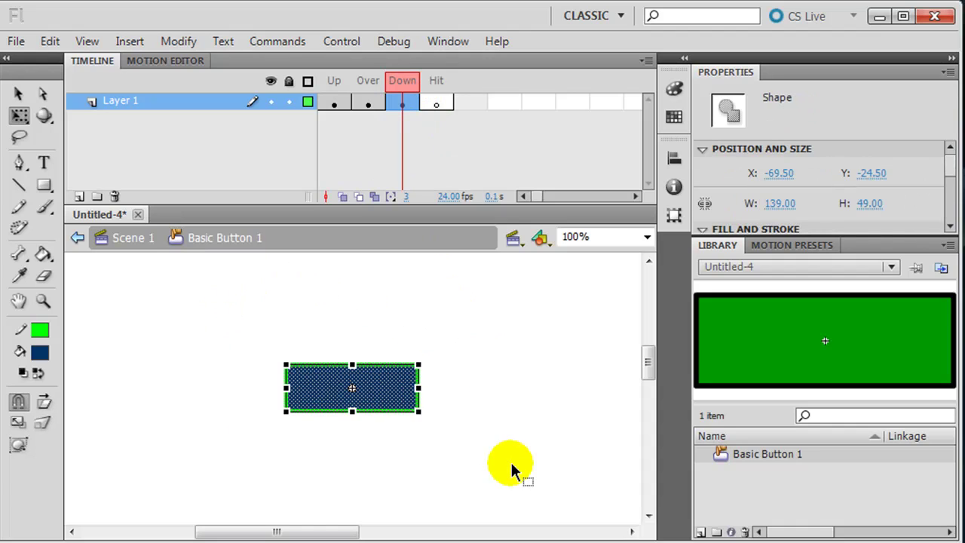
click(434, 103)
click(60, 42)
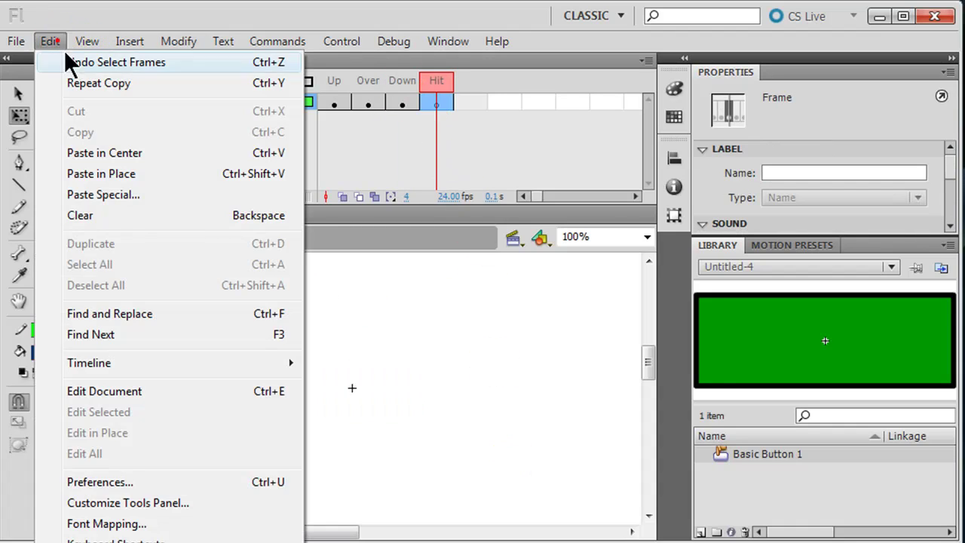
click(108, 174)
click(502, 450)
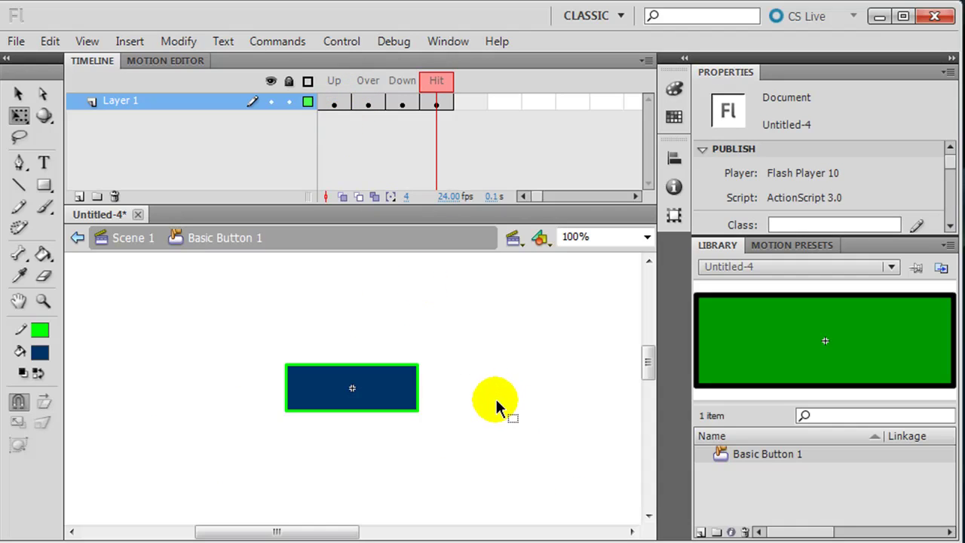
Step: Return to Scene 1 and test the movie with the full-size Hit area
click(106, 239)
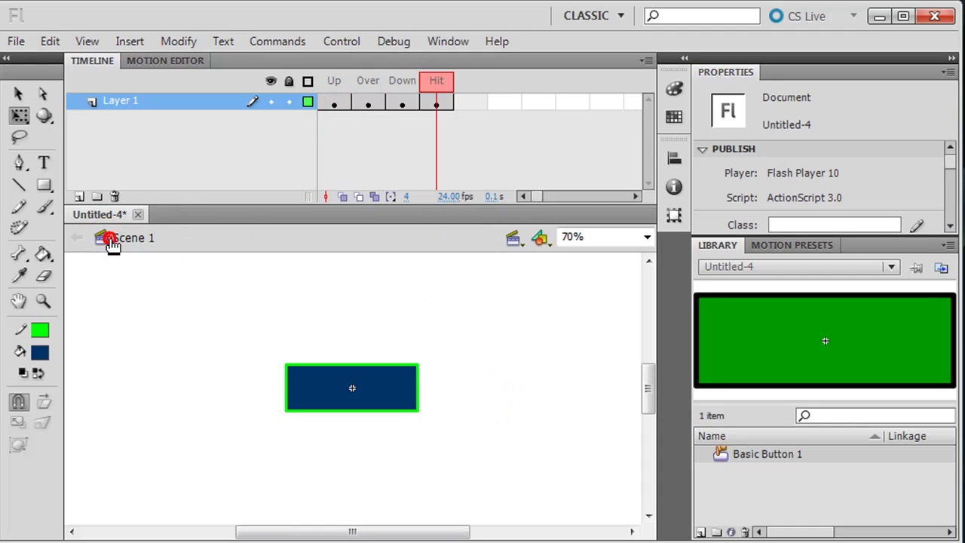
key(ctrl+Return)
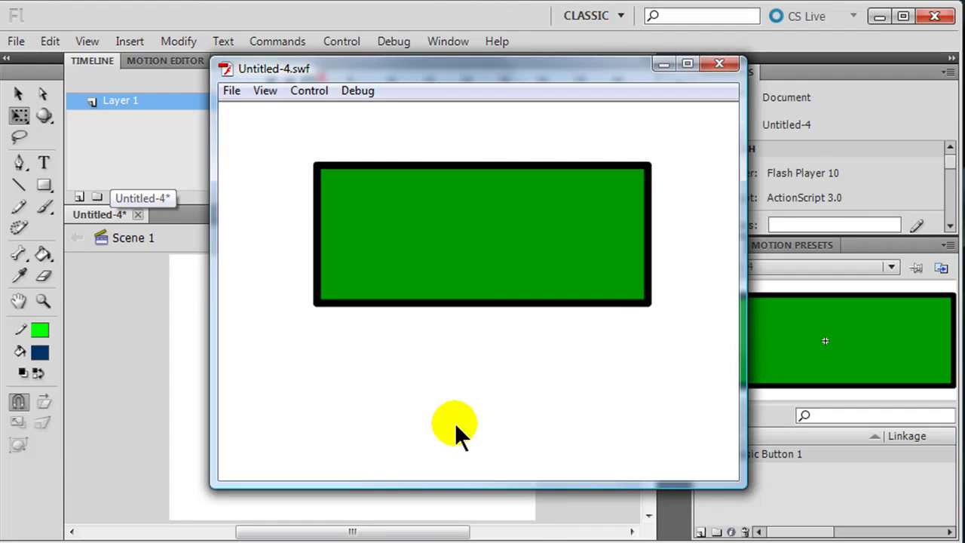
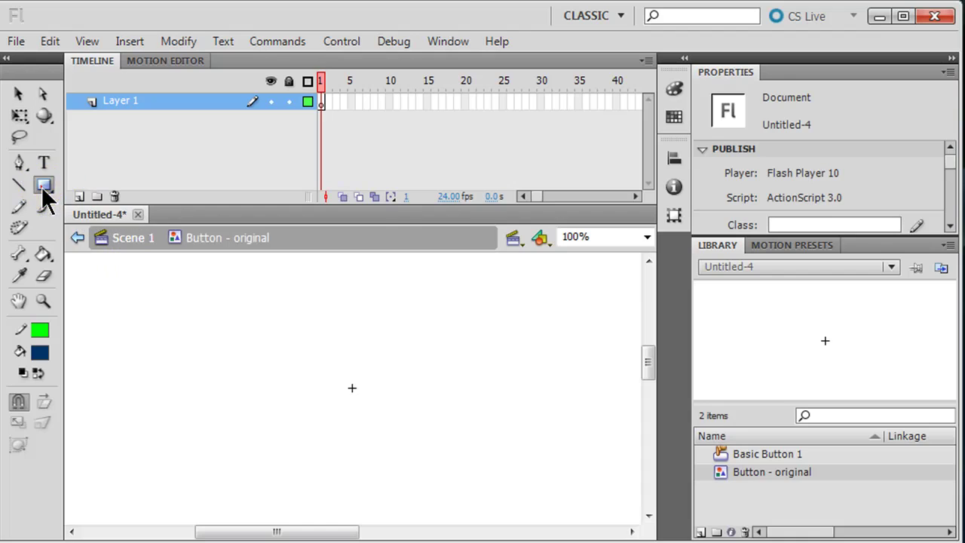
Step: Draw a rounded rectangle primitive about 164 by 72 in Button - original and center it horizontally and vertically to the stage
click(101, 227)
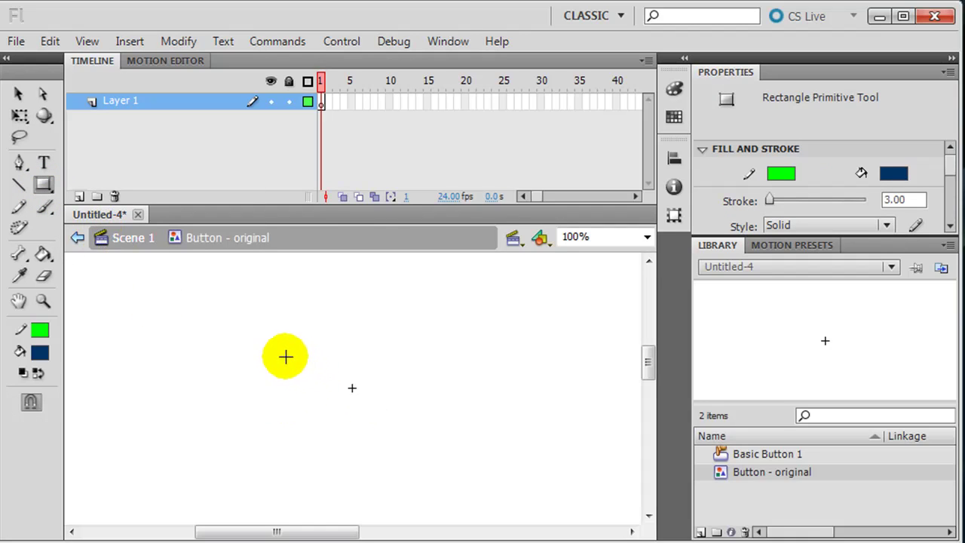
drag(284, 355, 440, 423)
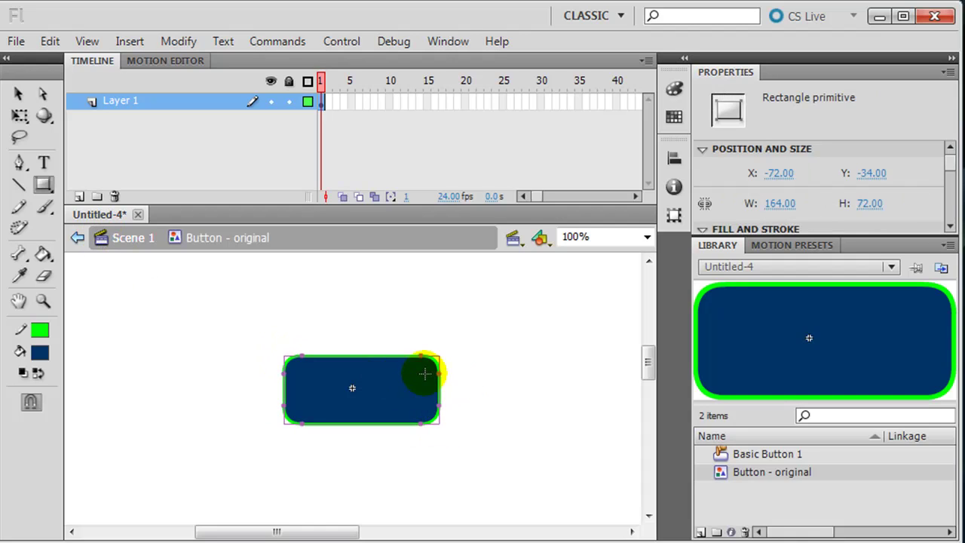
click(673, 158)
click(509, 198)
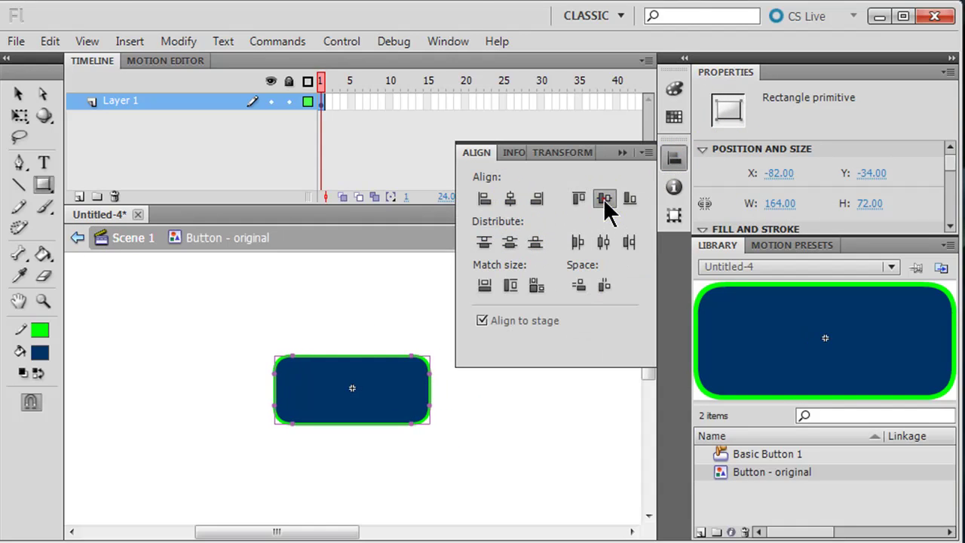
click(604, 197)
click(673, 159)
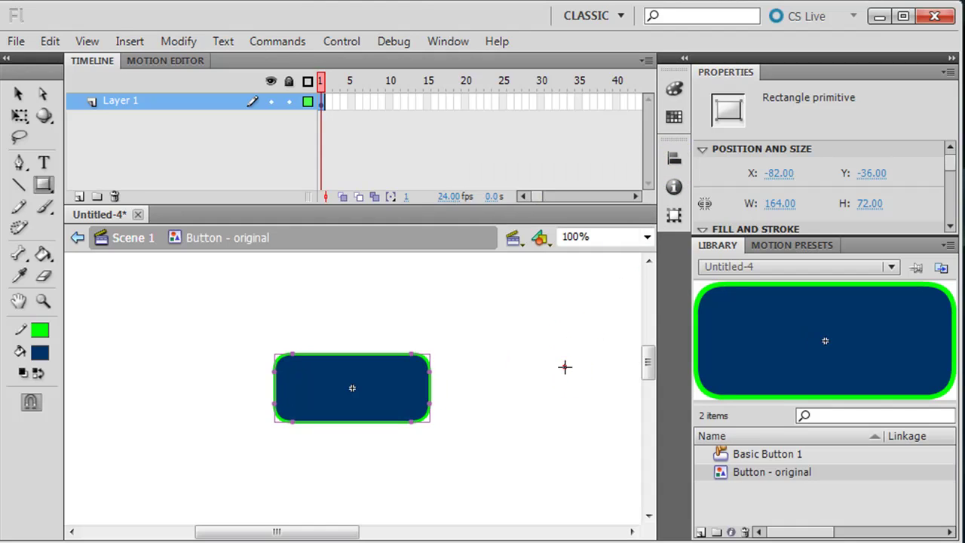
click(18, 92)
click(165, 308)
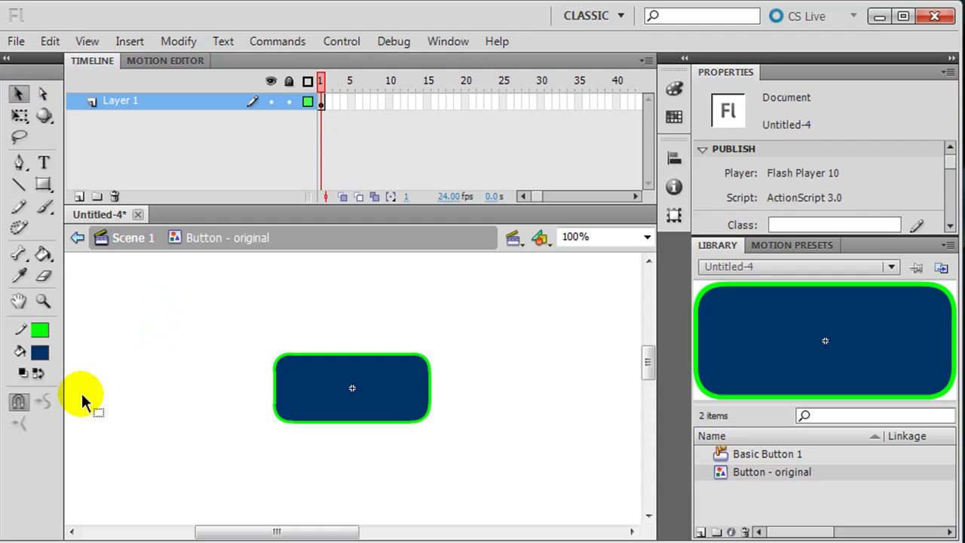
Step: Set the fill to a teal-to-dark-blue linear gradient and apply it to the rounded rectangle with the Paint Bucket
click(41, 351)
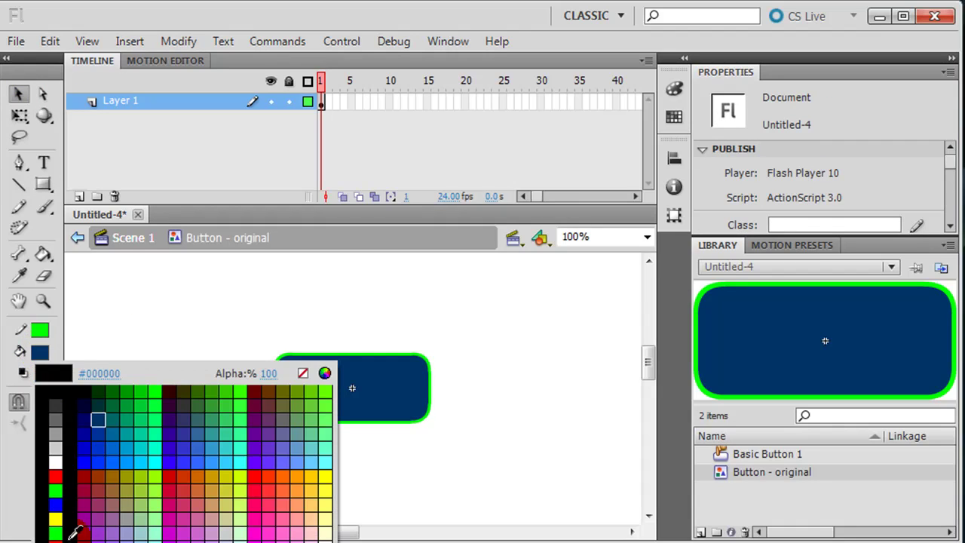
click(676, 87)
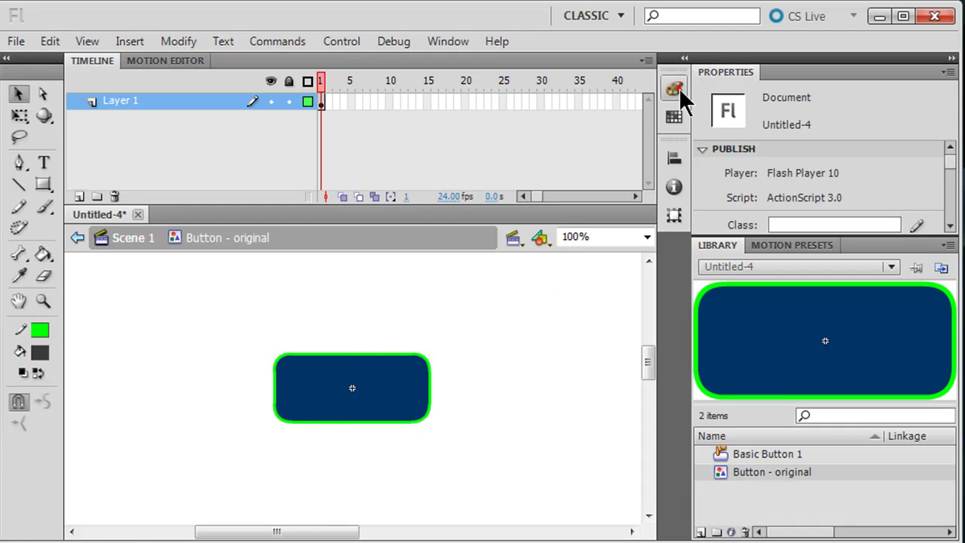
click(678, 88)
click(638, 104)
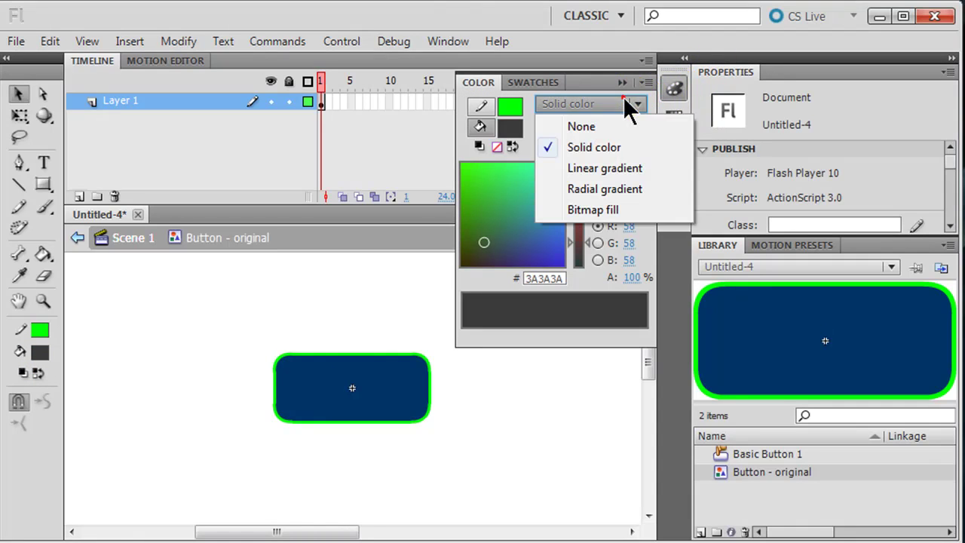
click(609, 169)
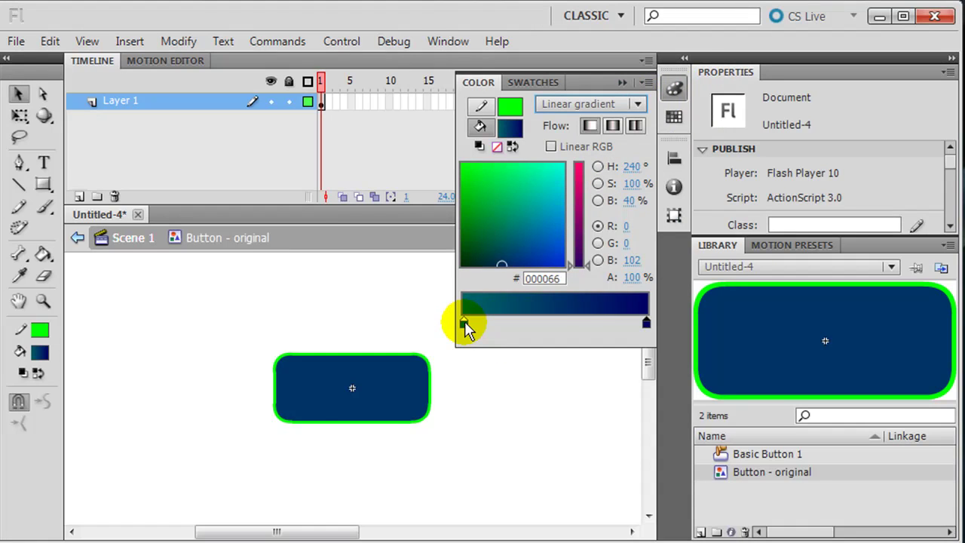
click(377, 379)
click(683, 58)
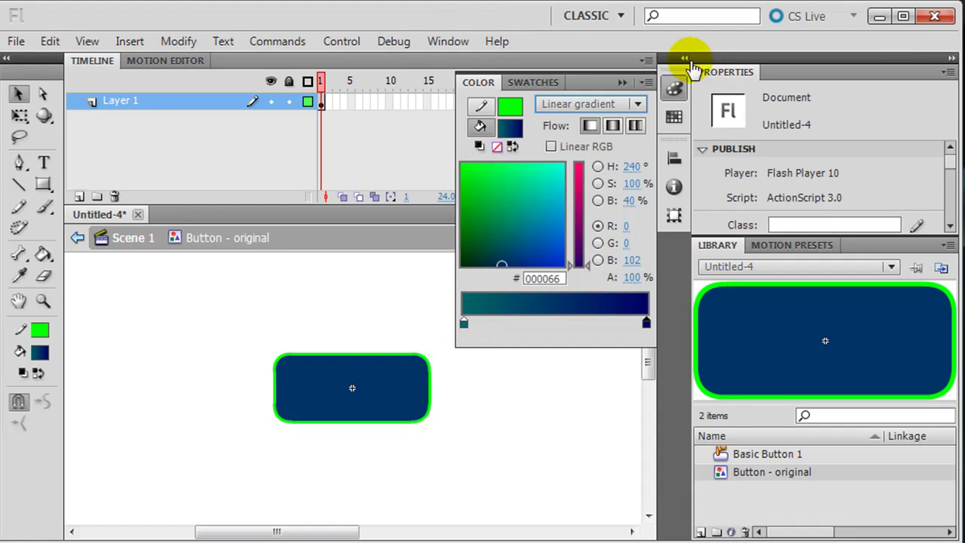
click(43, 254)
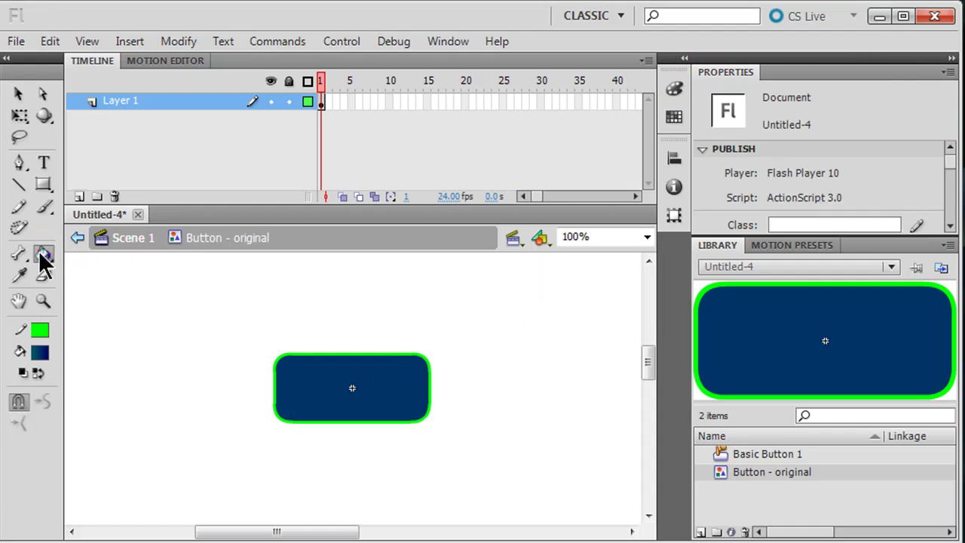
click(294, 367)
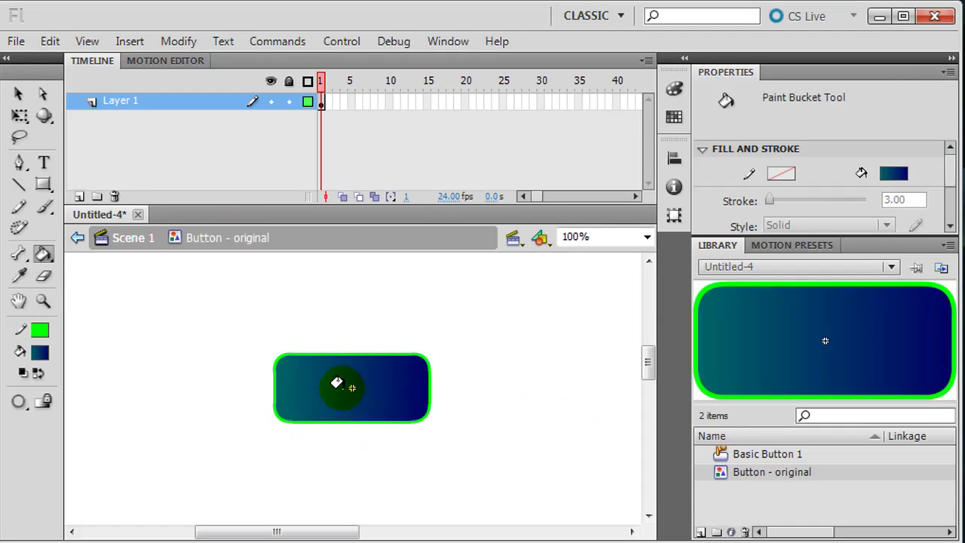
Step: Rotate the fill with Gradient Transform so it runs vertically, teal at the top and dark blue at the bottom
click(20, 119)
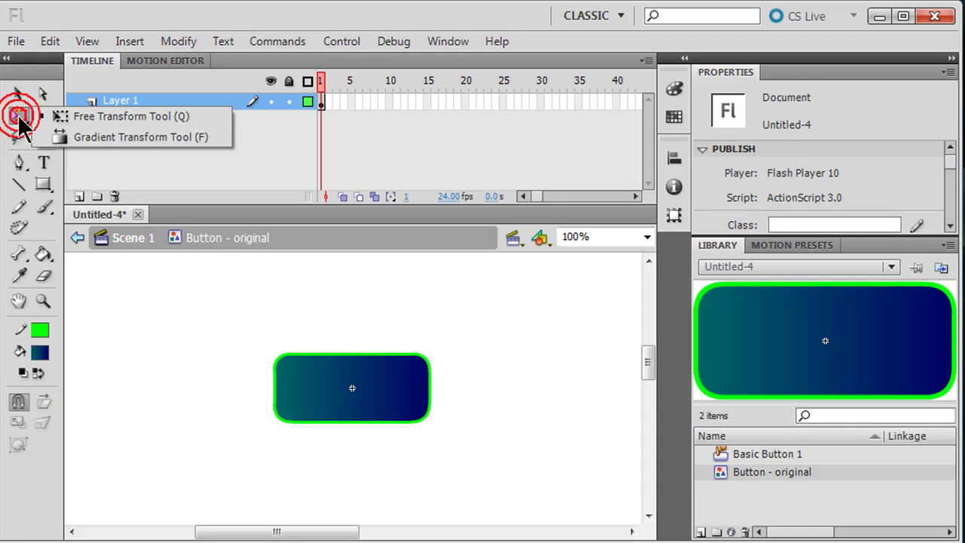
click(93, 137)
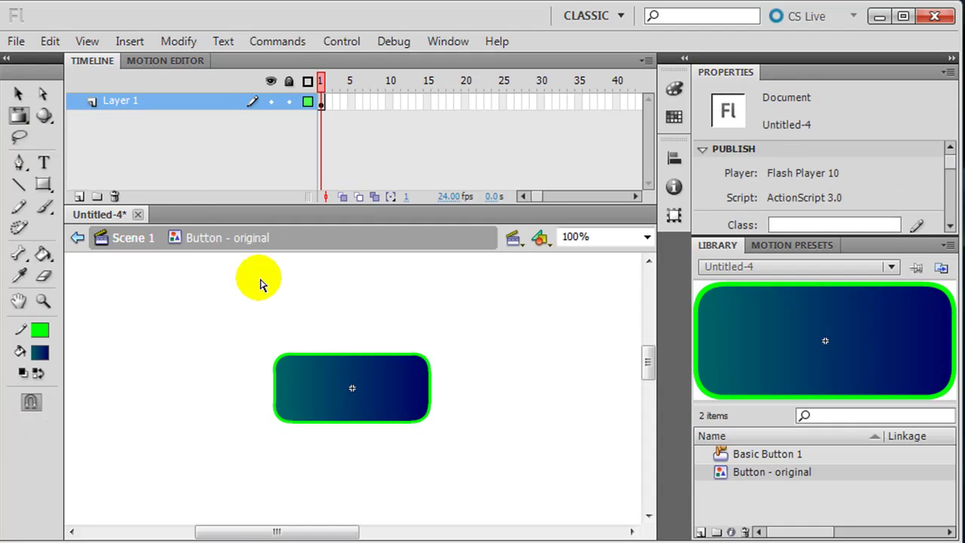
click(320, 371)
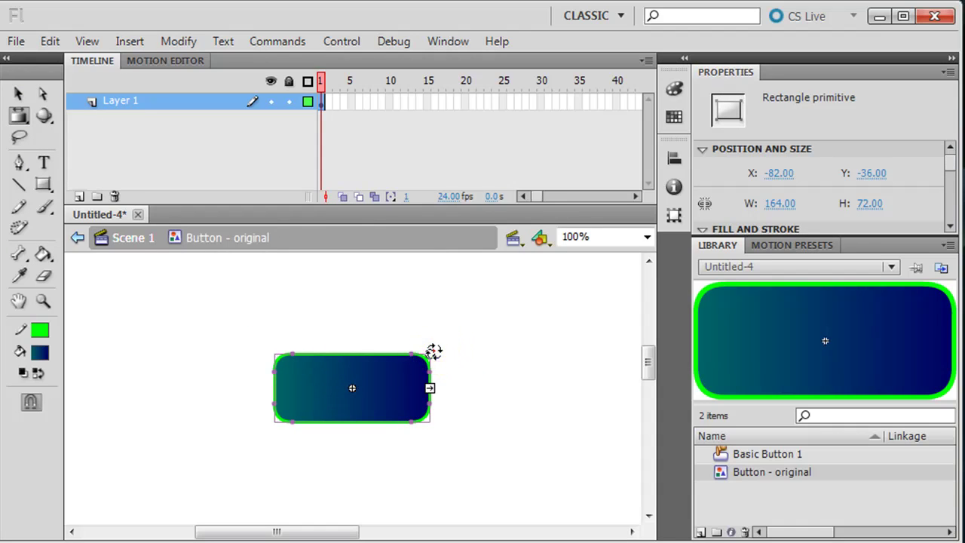
drag(429, 352, 351, 415)
click(549, 411)
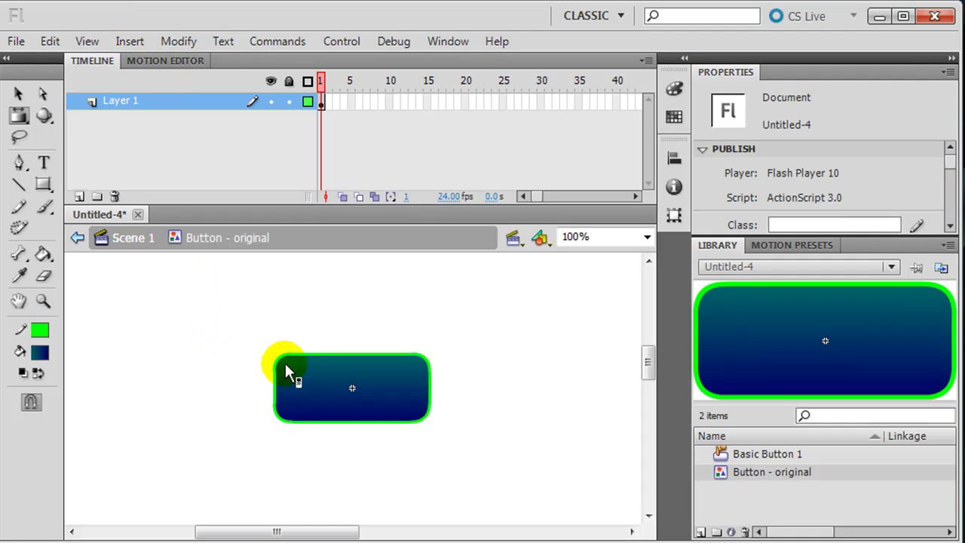
Step: Copy the rounded rectangle in Button - original and create a new movie clip symbol named Button - over
click(18, 94)
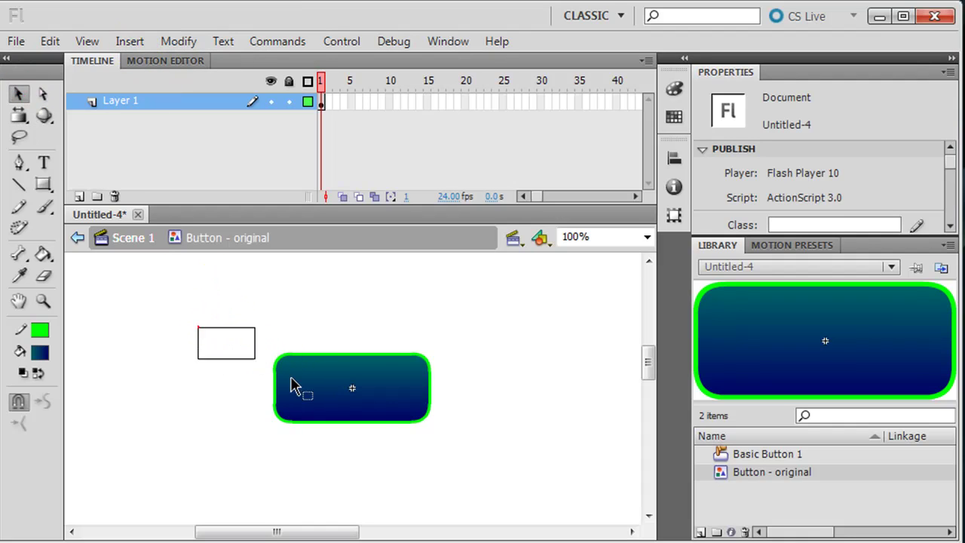
drag(198, 327, 536, 494)
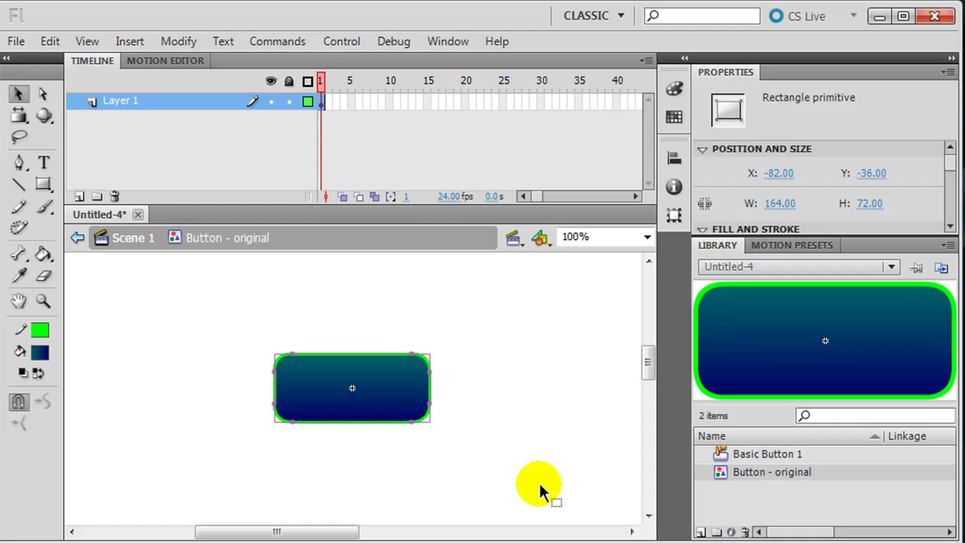
click(130, 41)
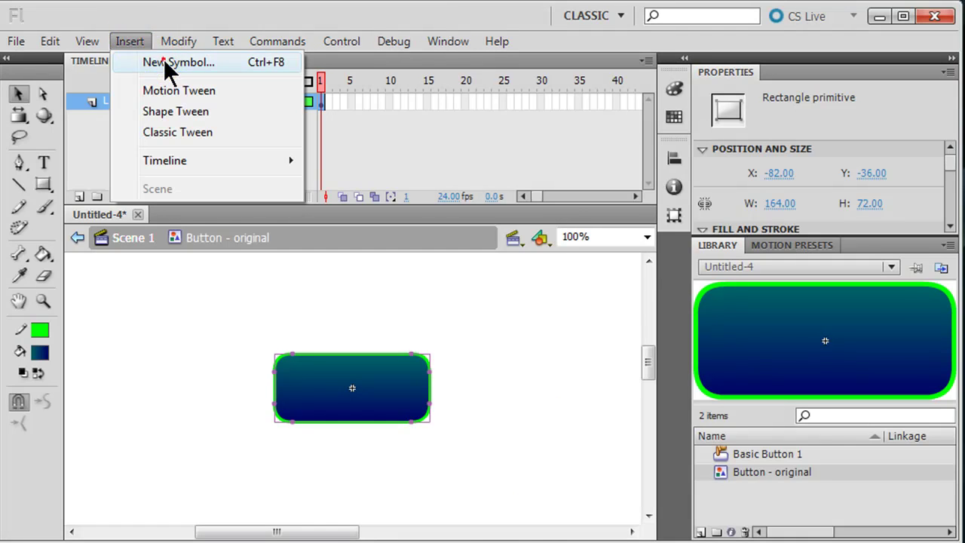
click(162, 62)
click(389, 157)
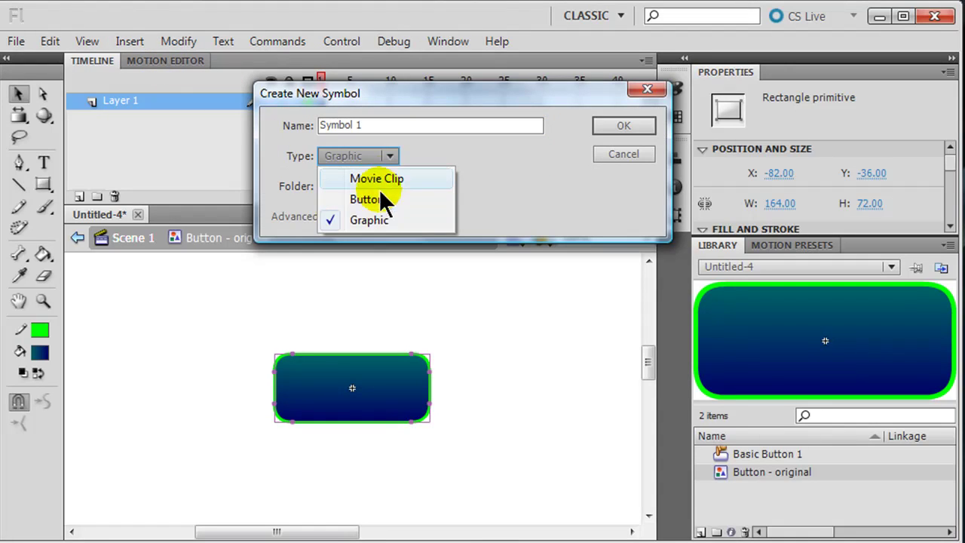
click(380, 179)
drag(363, 126, 275, 132)
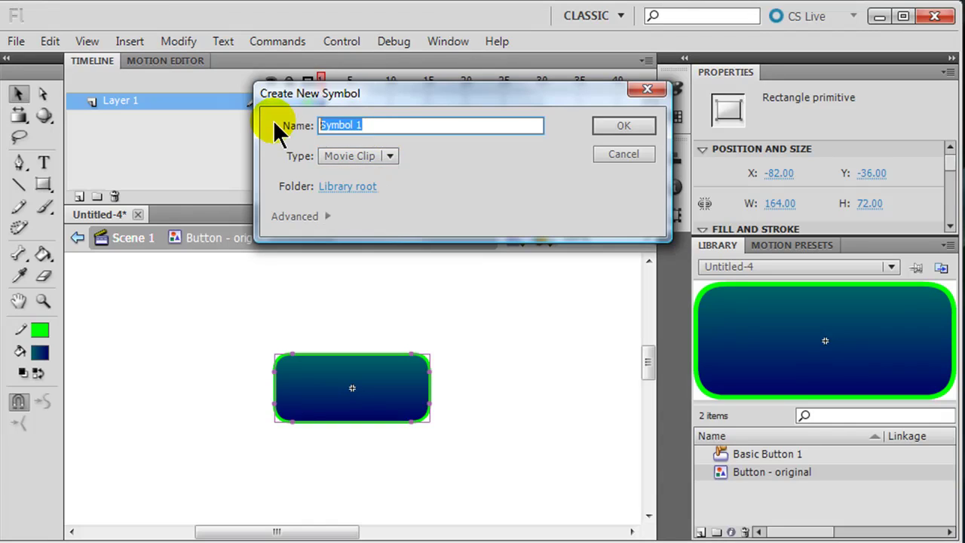
text(Button - over)
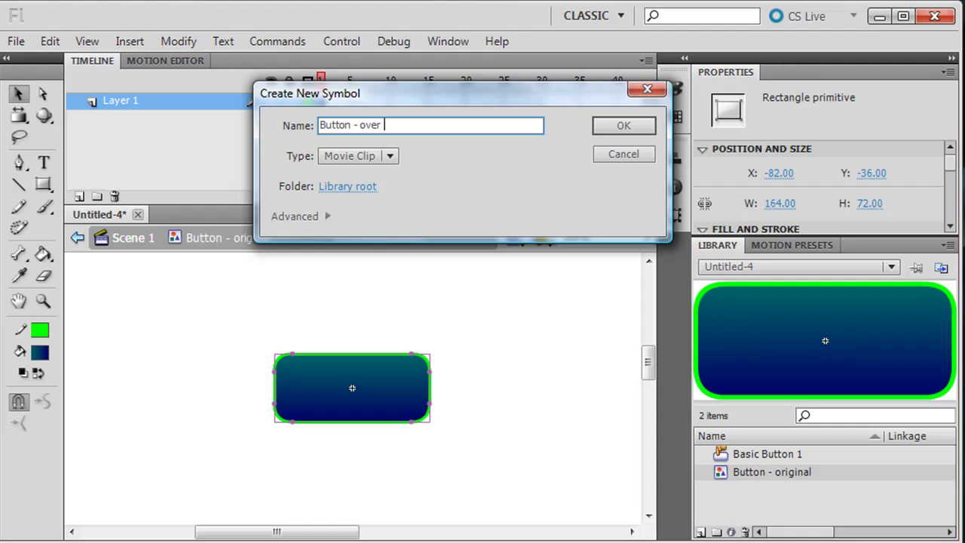
click(626, 124)
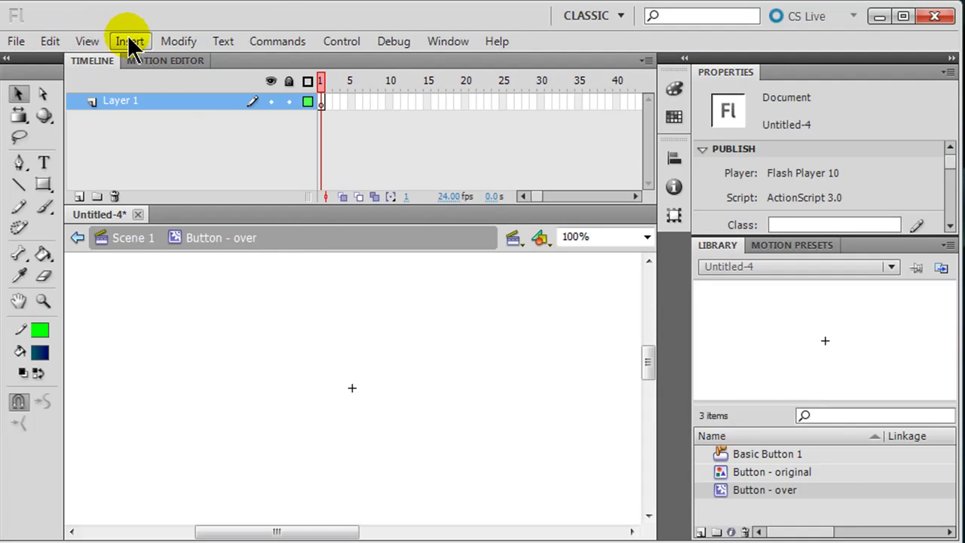
Step: Paste the copied rounded rectangle in place in Button - over and deselect it
click(60, 42)
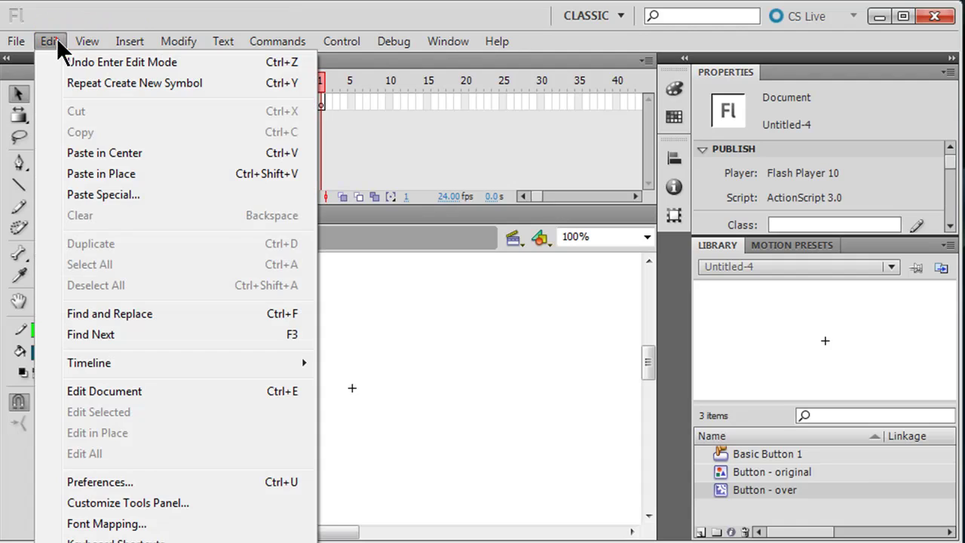
click(98, 171)
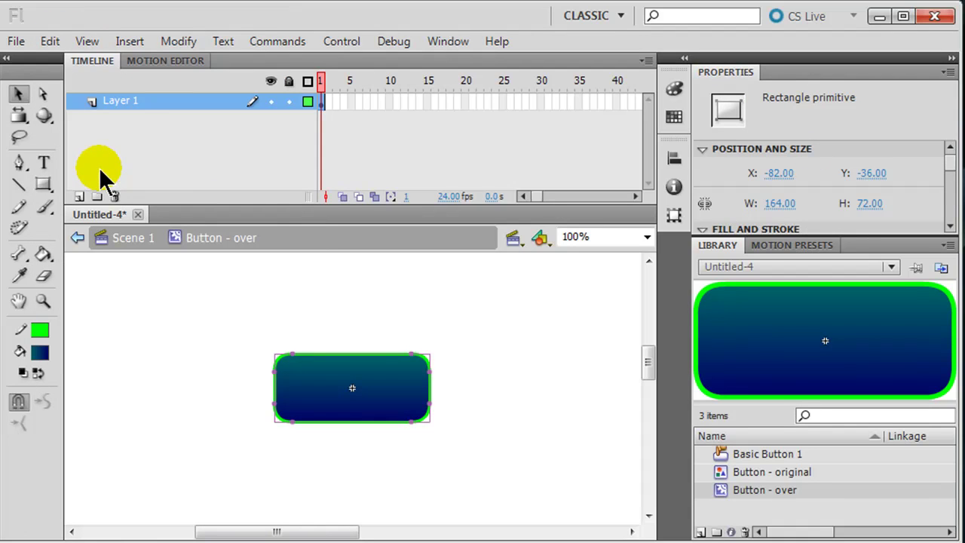
click(198, 362)
click(309, 399)
click(162, 385)
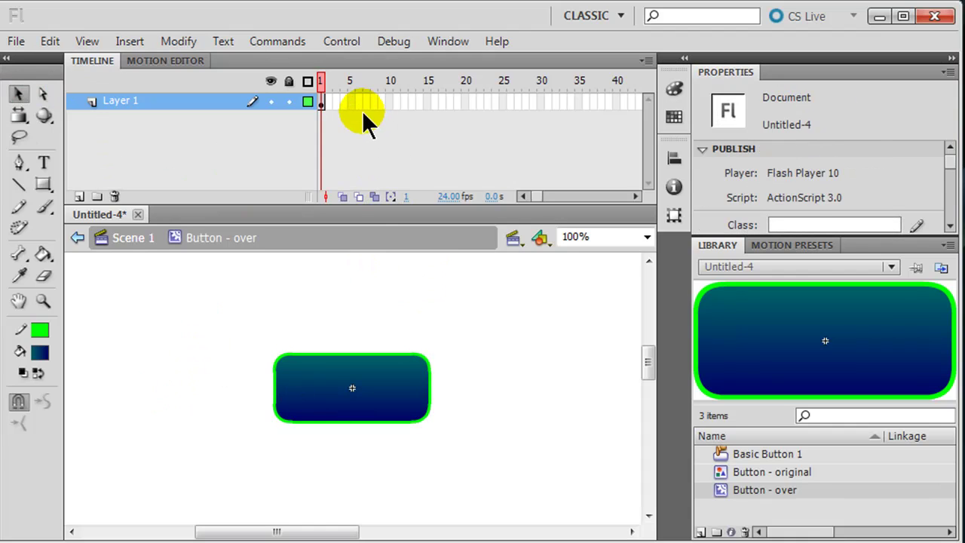
Step: Try to flip the rectangle's gradient 180 degrees with Gradient Transform without a new keyframe, and undo the rotation
click(494, 105)
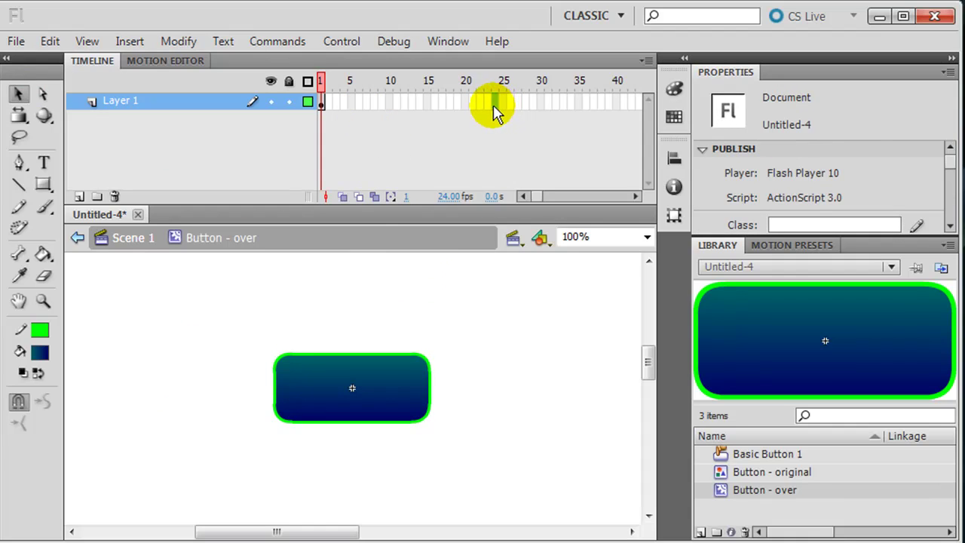
drag(494, 106, 494, 106)
drag(493, 107, 366, 355)
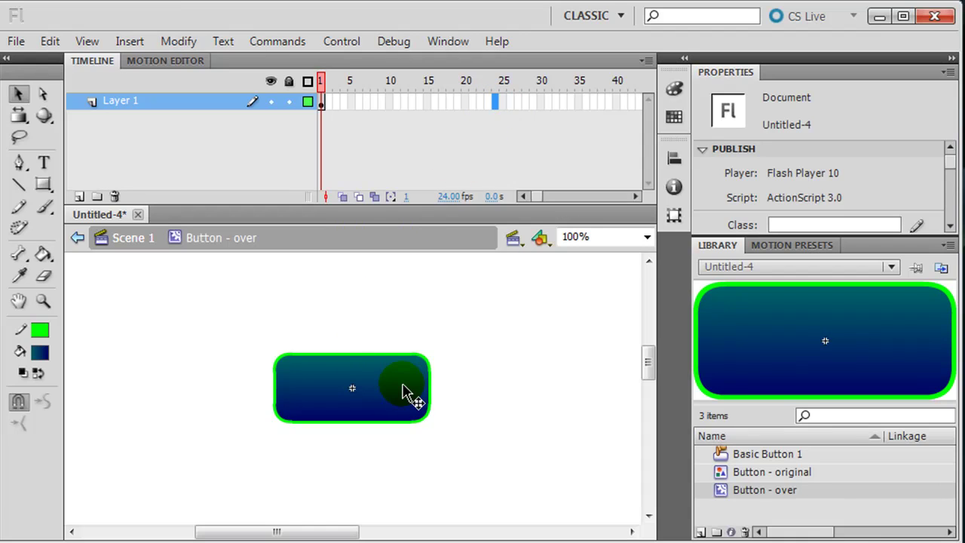
click(20, 117)
drag(19, 117, 68, 155)
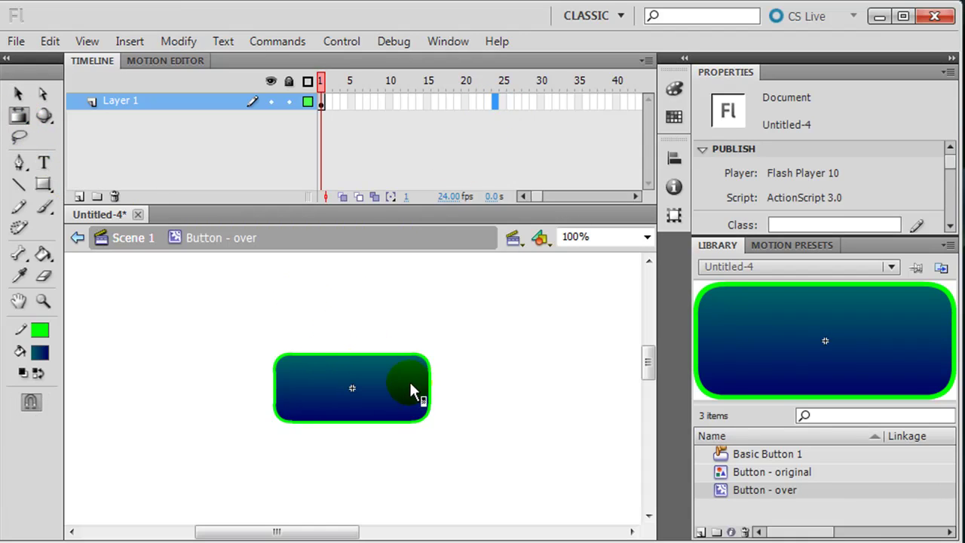
click(377, 390)
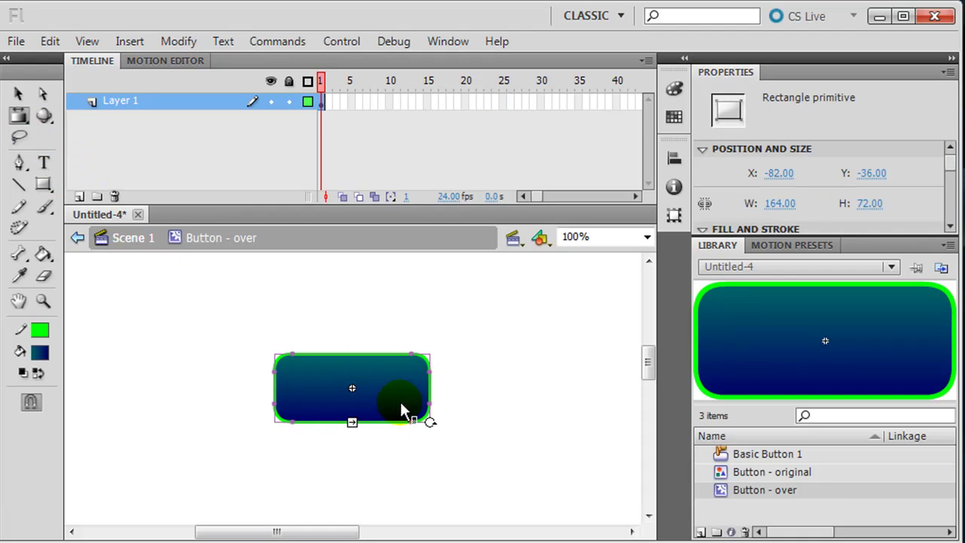
drag(430, 421, 276, 359)
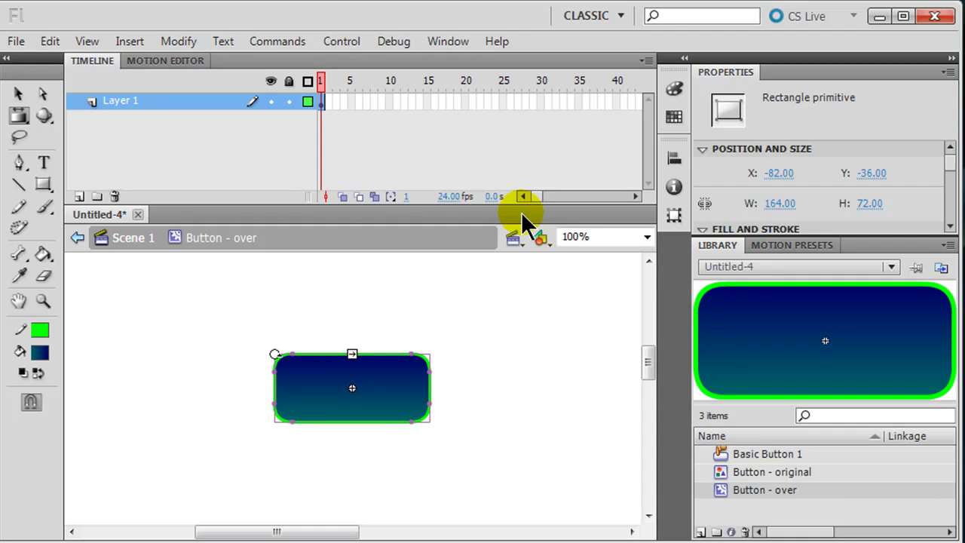
key(ctrl+z)
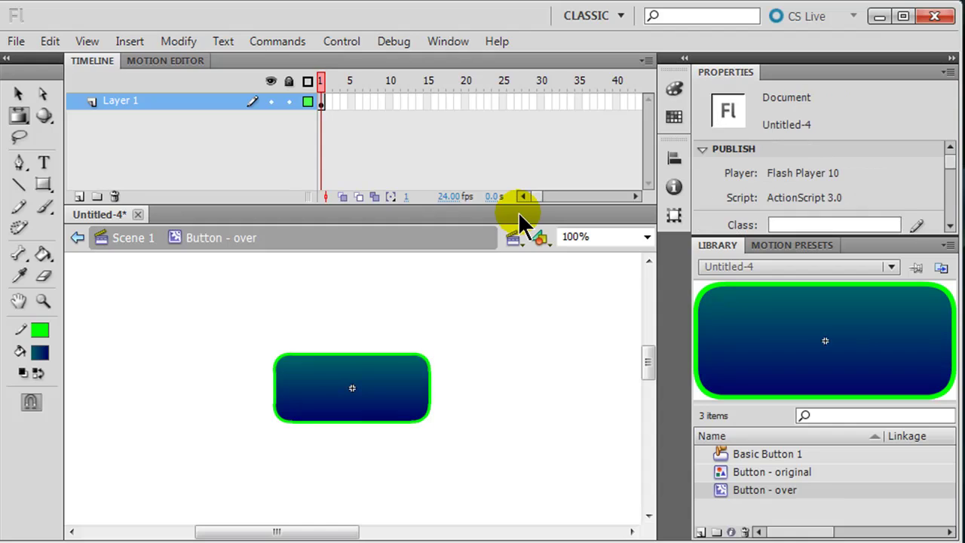
click(493, 355)
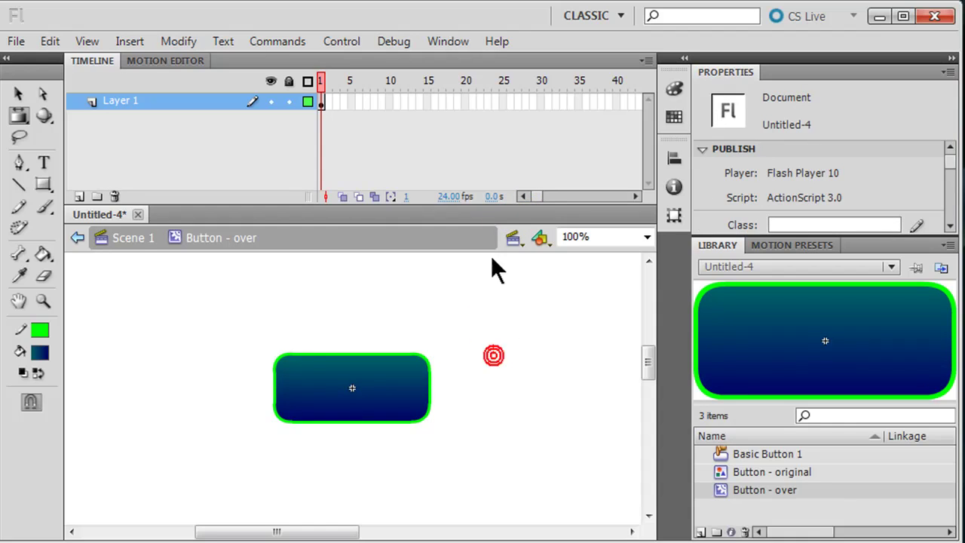
Step: Insert a keyframe at frame 24 and rotate its rectangle's gradient 180 degrees, with dark blue at the top and teal at the bottom
click(495, 104)
key(F6)
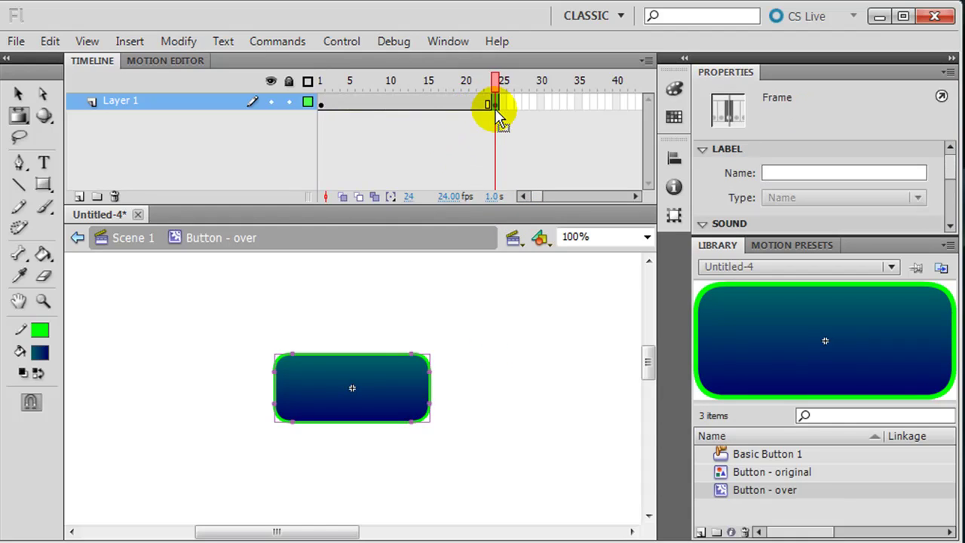
click(41, 117)
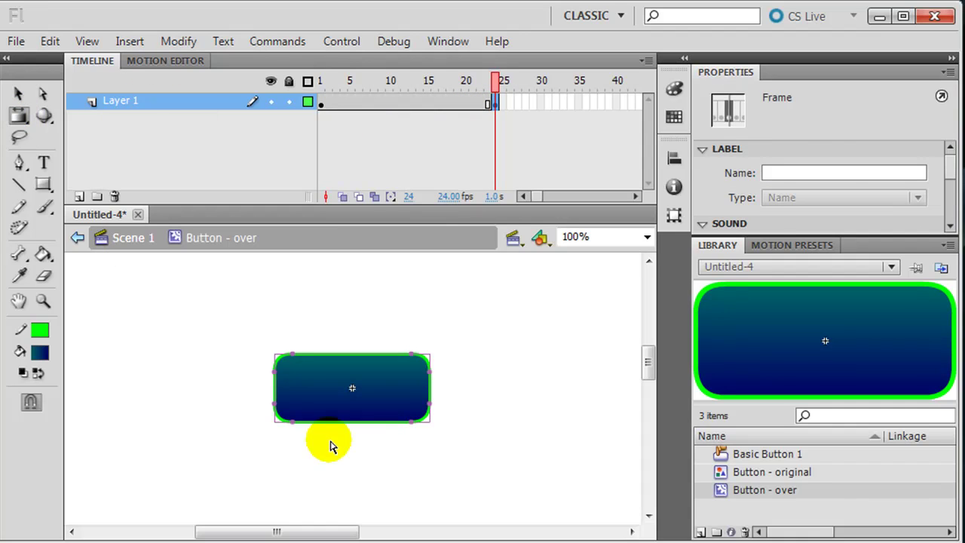
click(392, 386)
drag(429, 422, 275, 354)
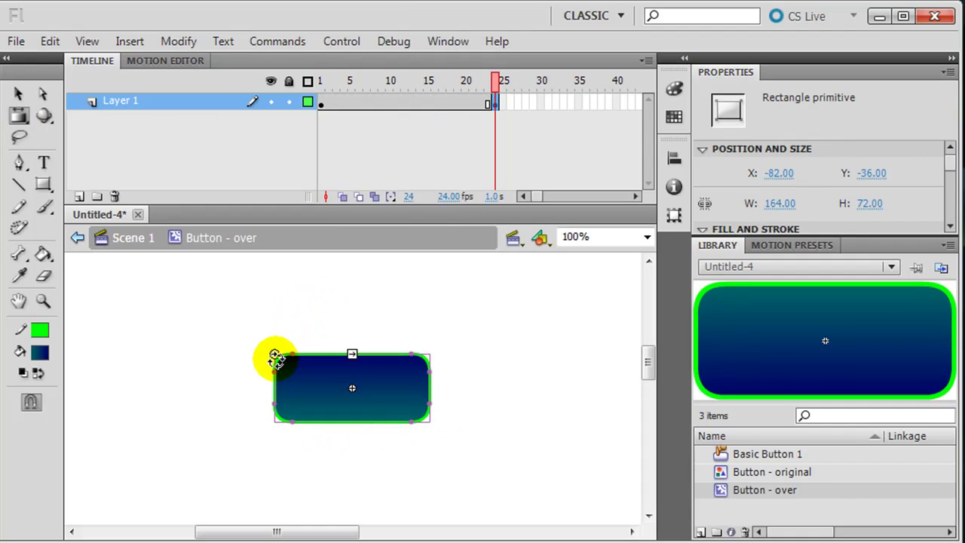
Step: Compare frames 1 and 24, create a shape tween between them, and play the animation
click(321, 107)
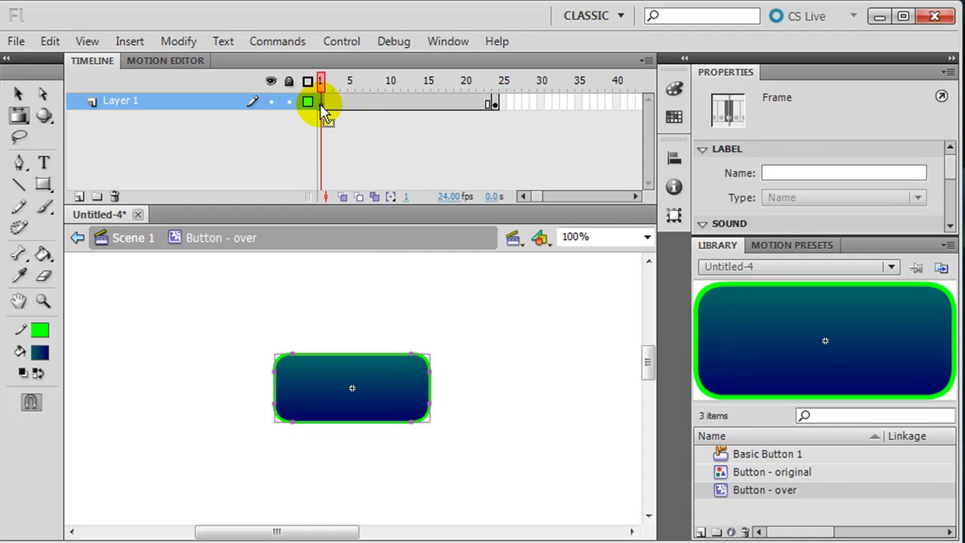
click(494, 106)
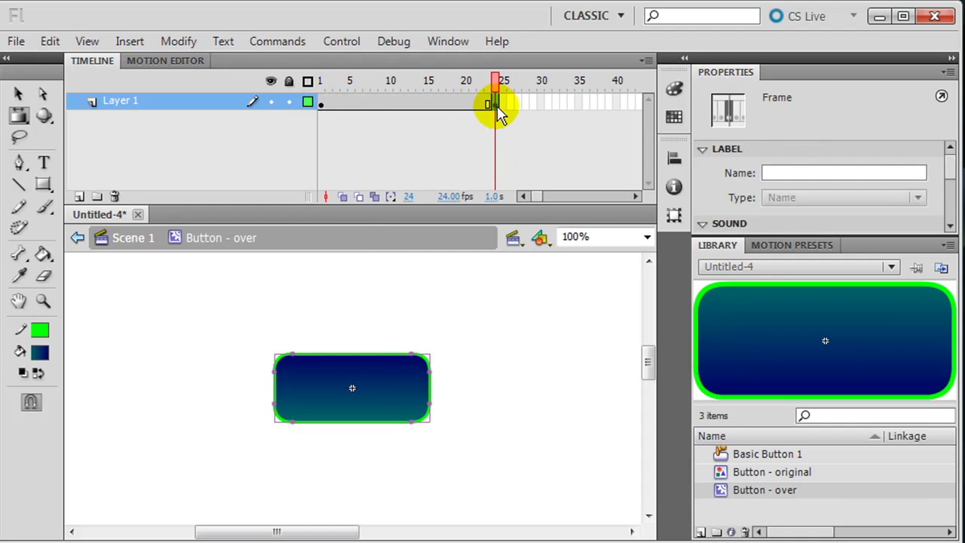
right_click(411, 102)
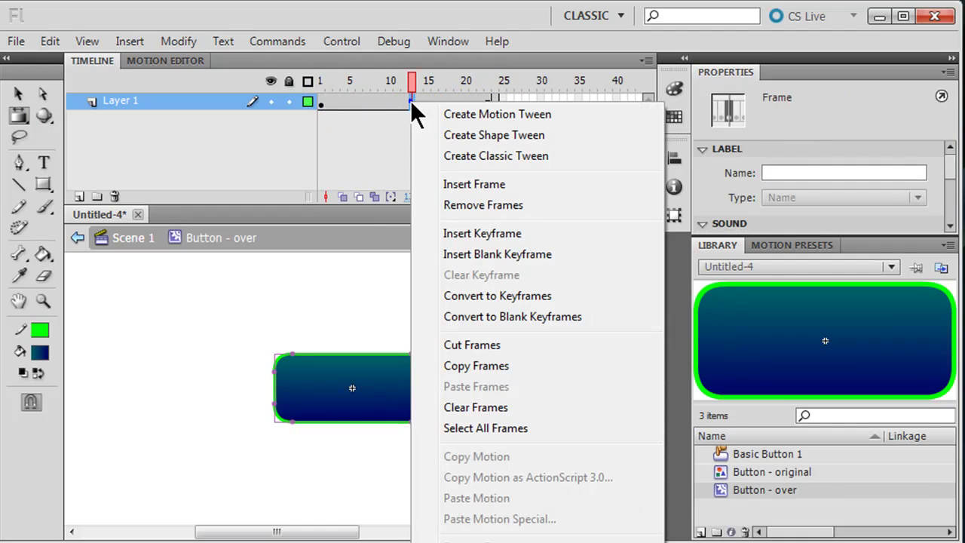
click(465, 135)
key(Return)
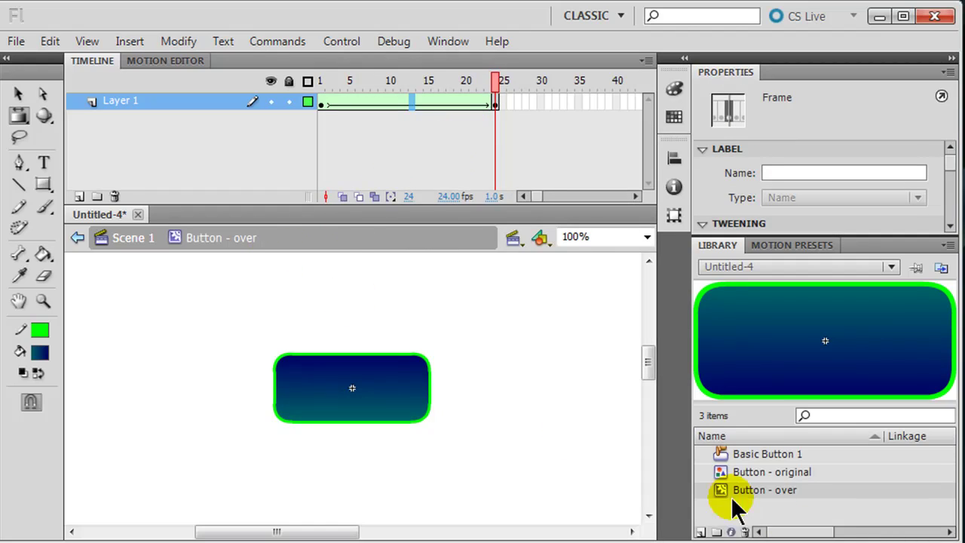
Step: Copy the rounded rectangle from Button - original and create a new movie clip symbol named Button - hit
double_click(718, 471)
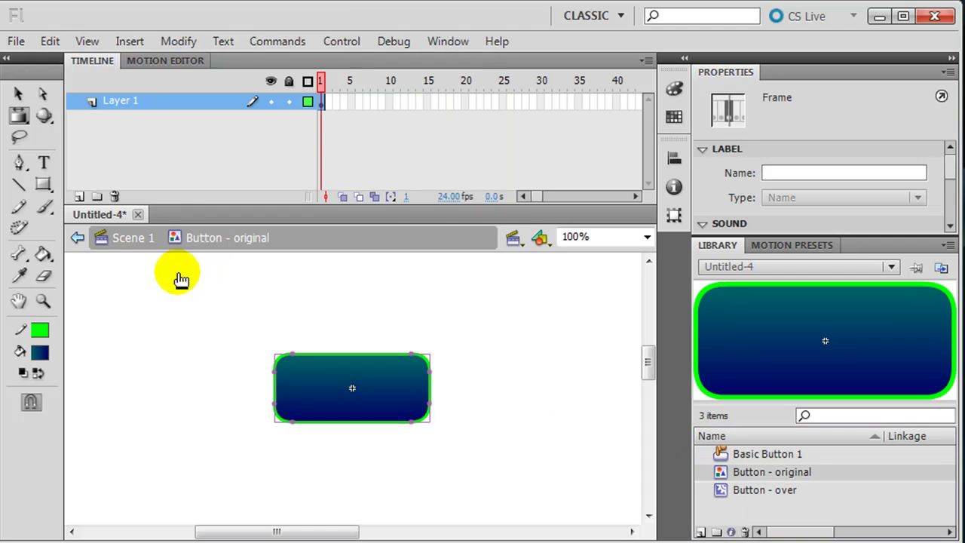
click(18, 92)
drag(215, 332, 543, 488)
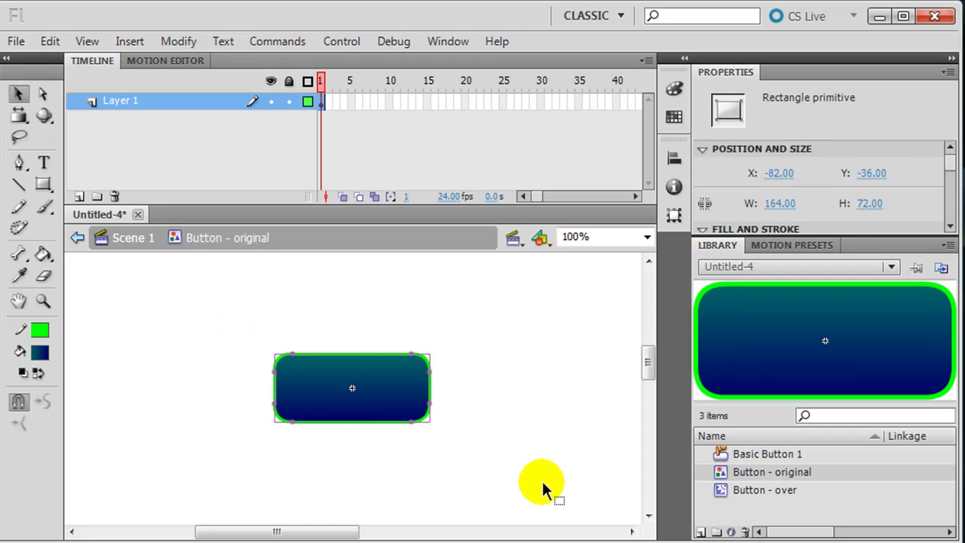
click(136, 43)
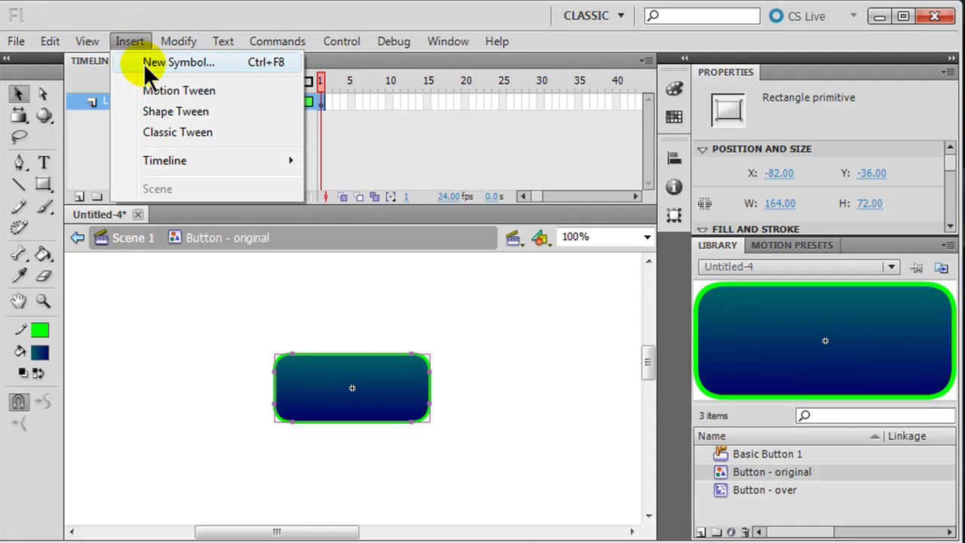
click(148, 63)
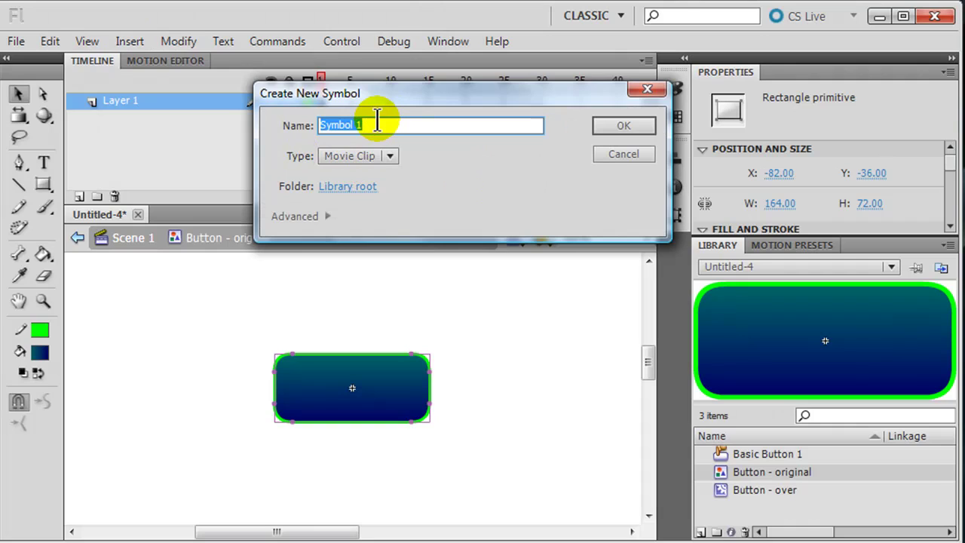
text(Button - hit)
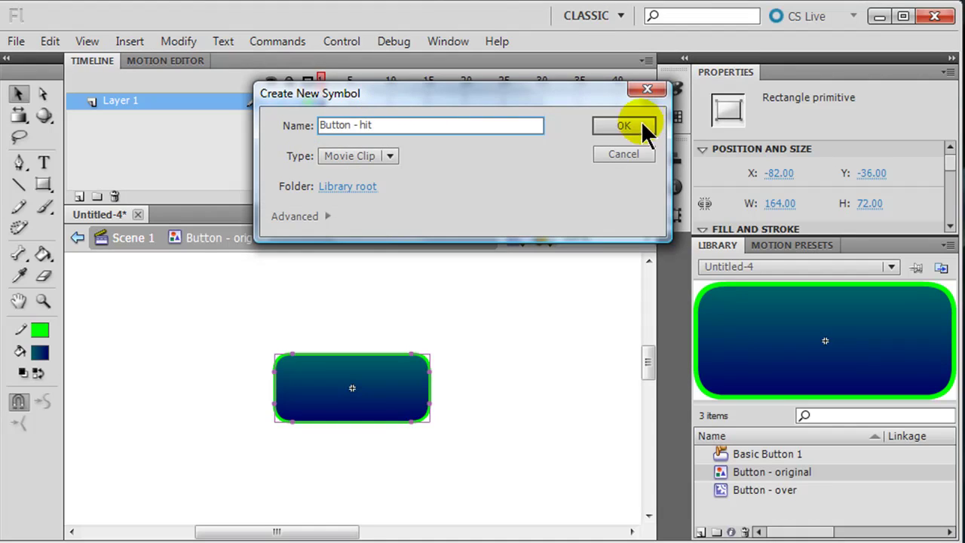
click(633, 126)
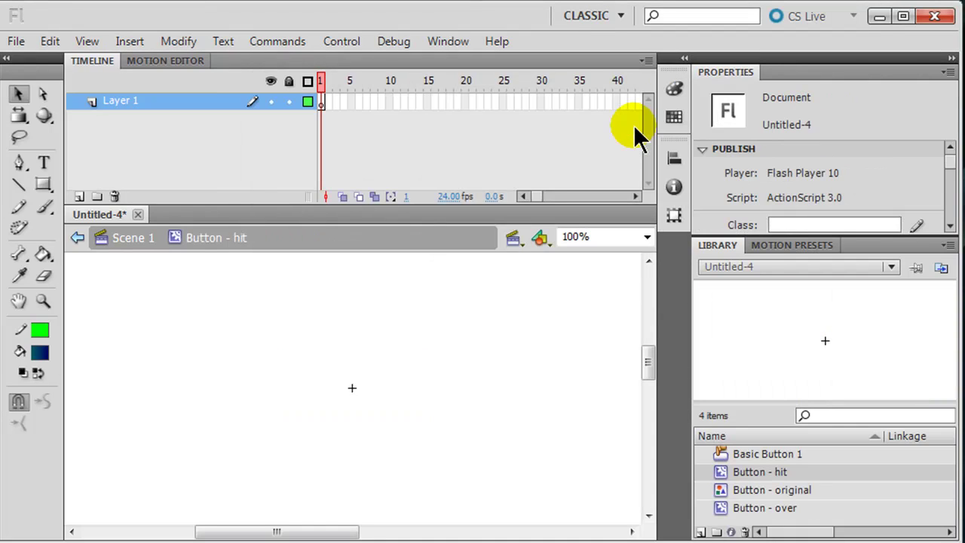
Step: Paste the copied rounded rectangle in place in Button - hit and select frame 5 of Layer 1
click(49, 41)
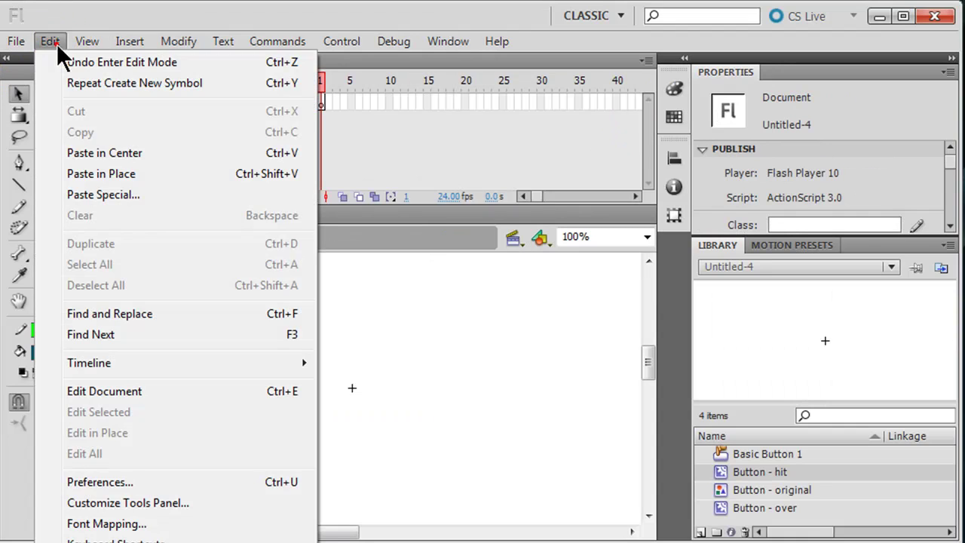
click(103, 175)
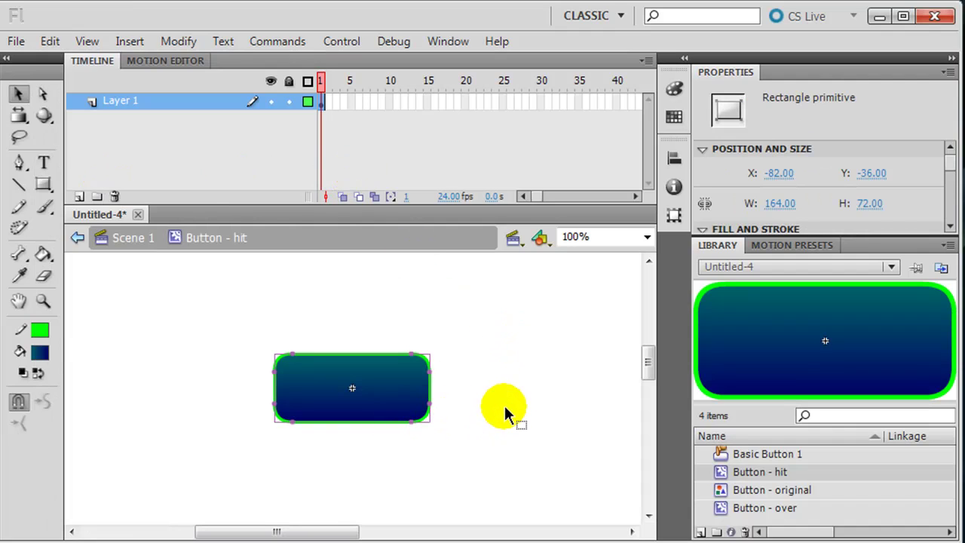
click(351, 103)
click(351, 103)
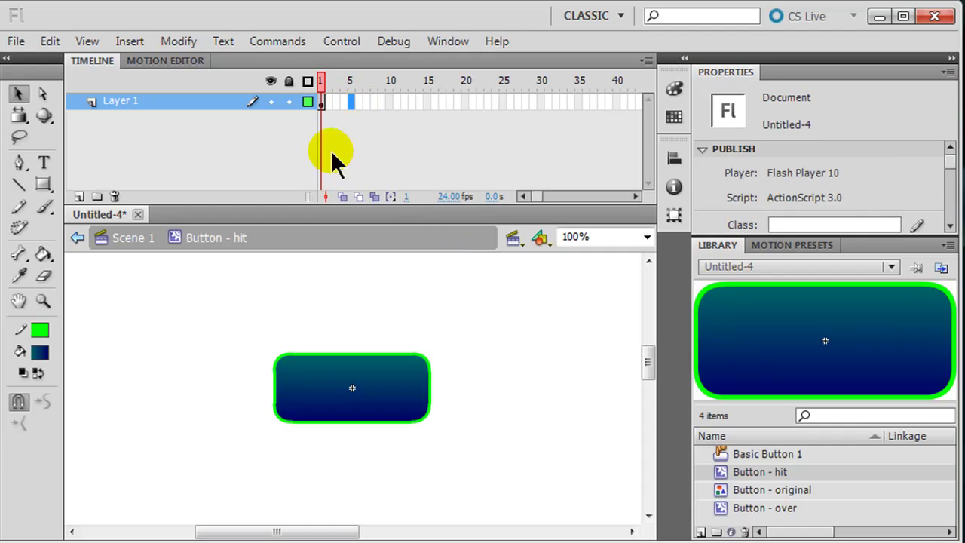
click(39, 329)
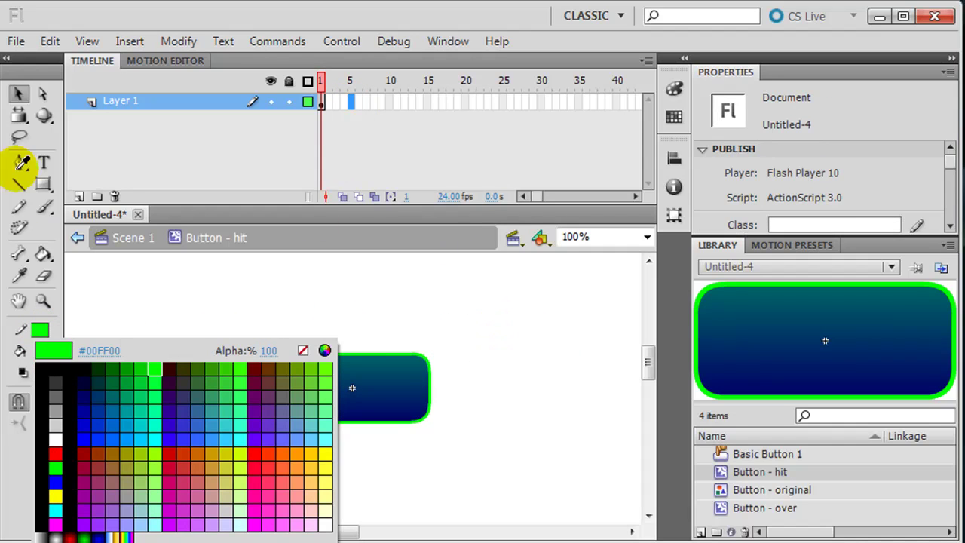
click(18, 95)
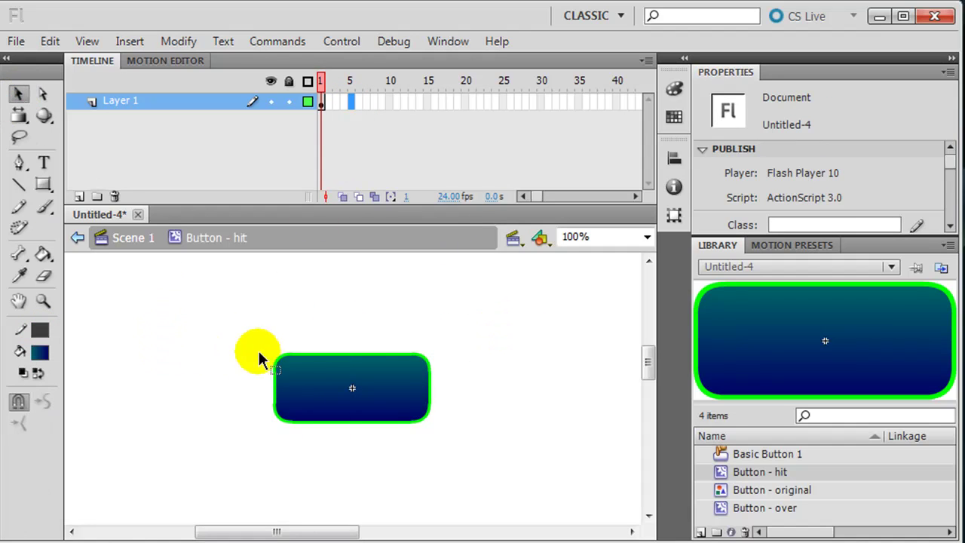
double_click(290, 357)
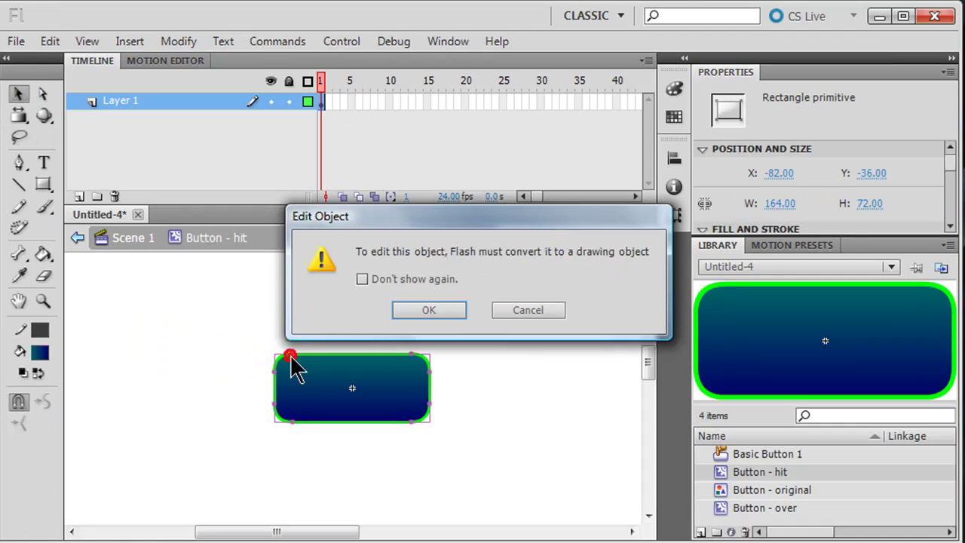
click(531, 311)
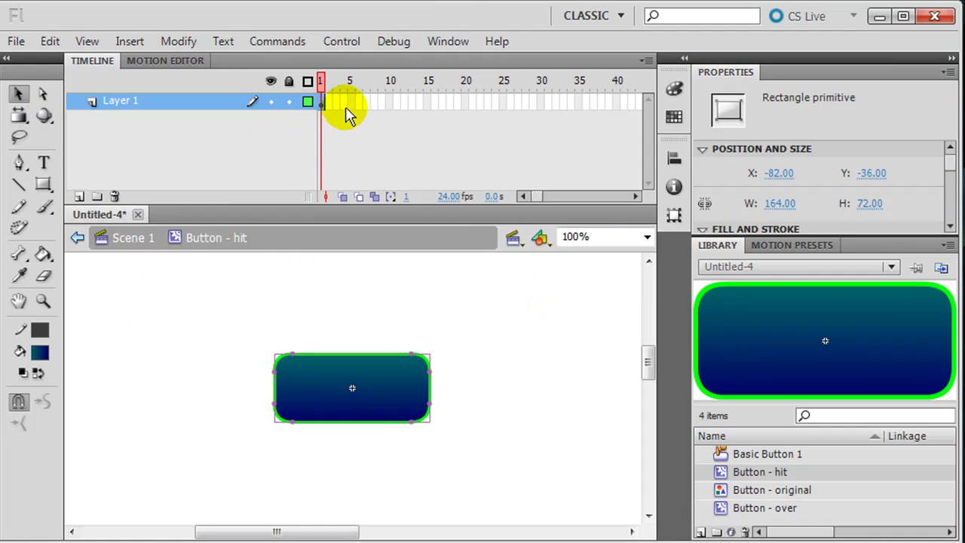
Step: Insert a keyframe at frame 5 of Button - hit and set its rounded rectangle's stroke to red #FF0000
click(351, 103)
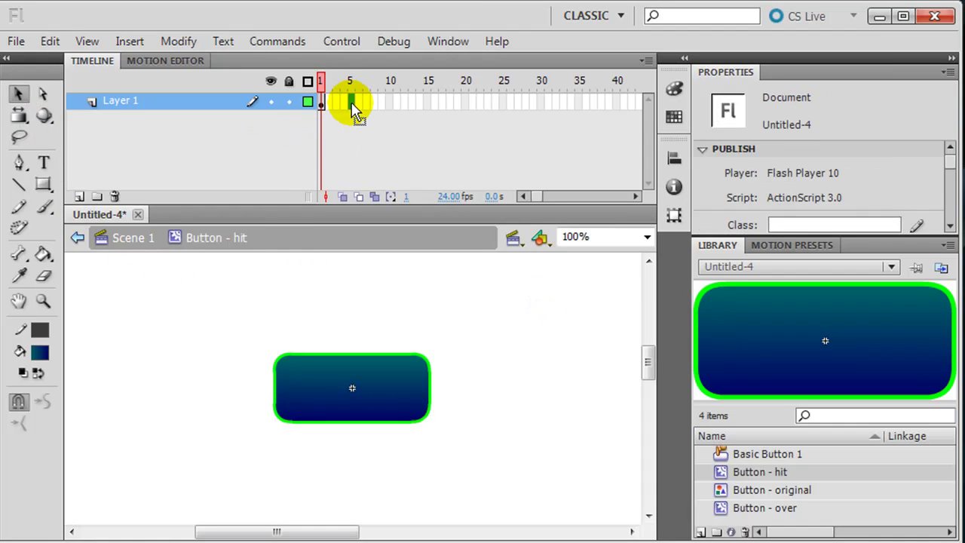
key(F6)
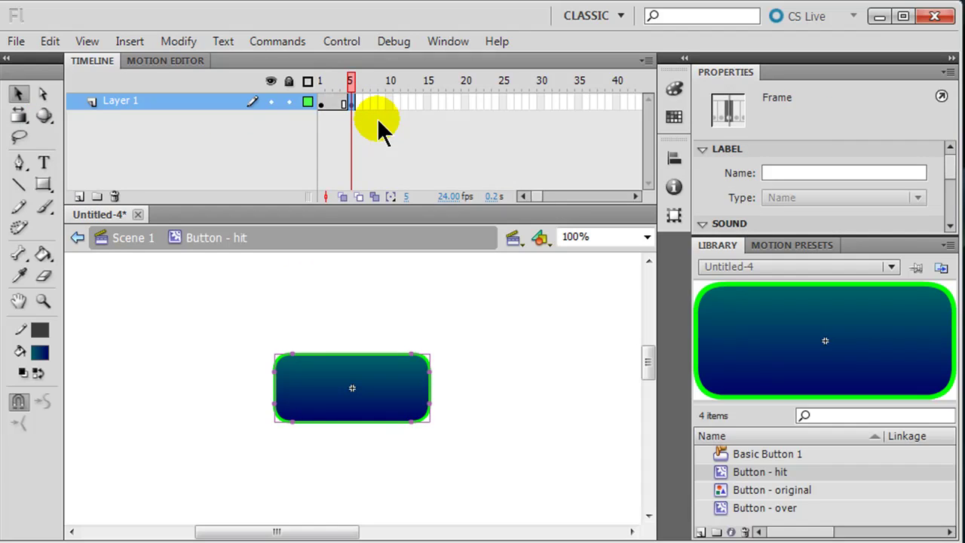
click(179, 278)
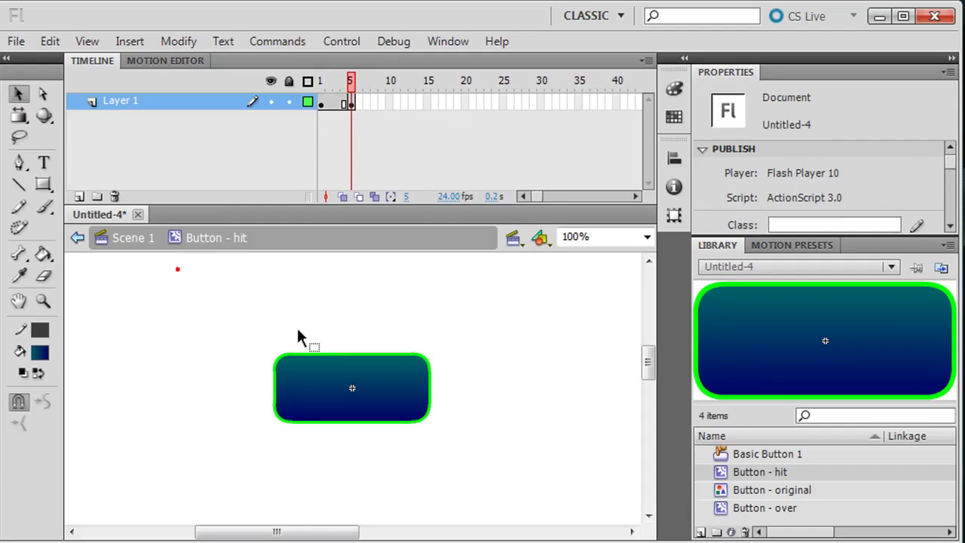
click(304, 364)
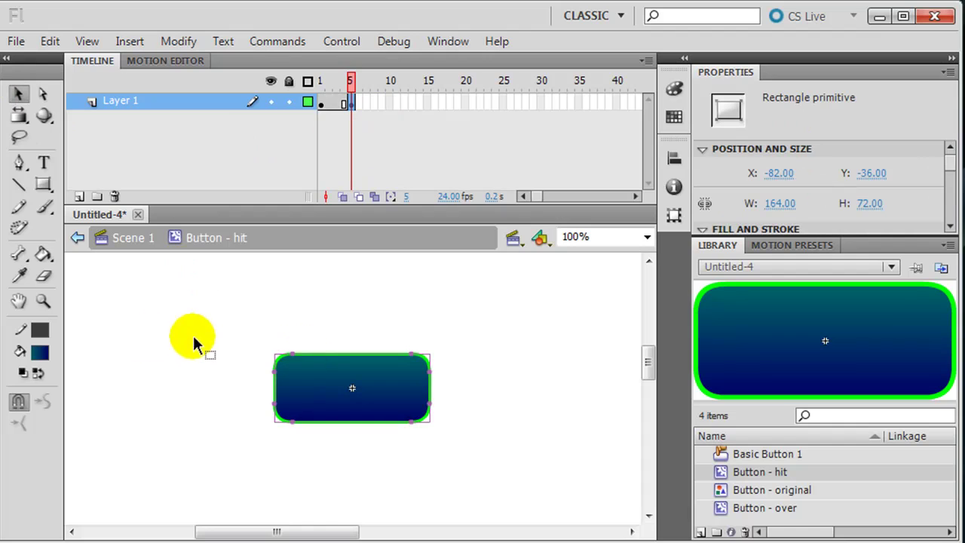
click(40, 330)
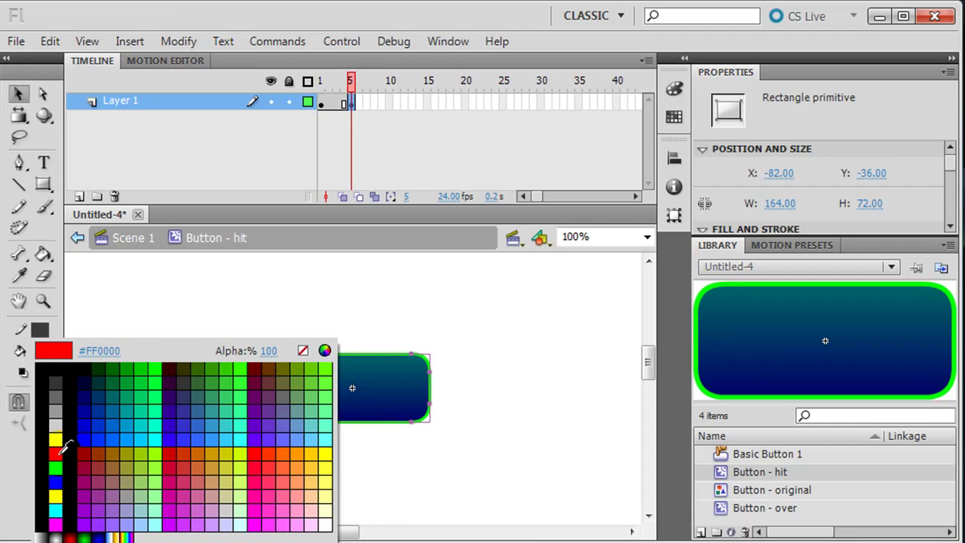
click(56, 453)
Step: Compare frames 1 and 5 of Button - hit and play its animation
click(320, 101)
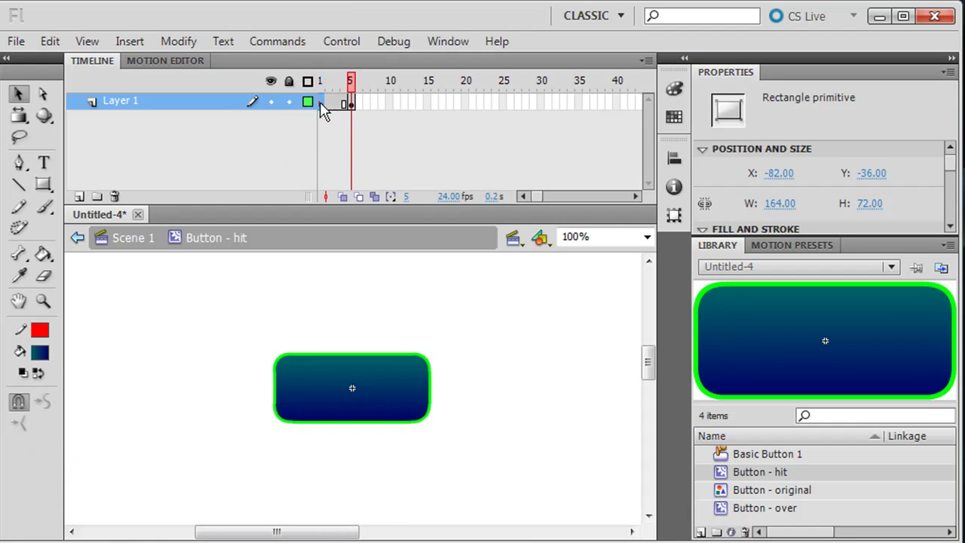
click(352, 103)
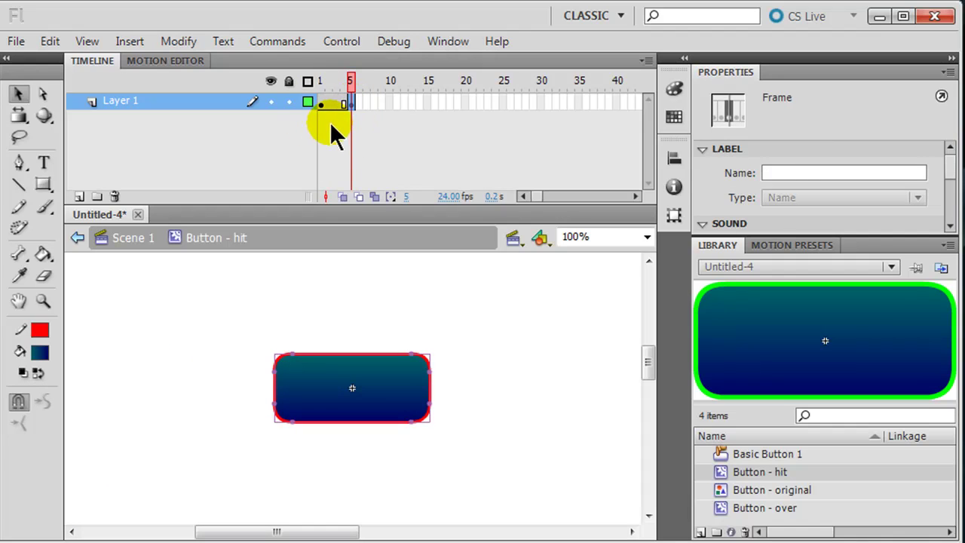
key(Return)
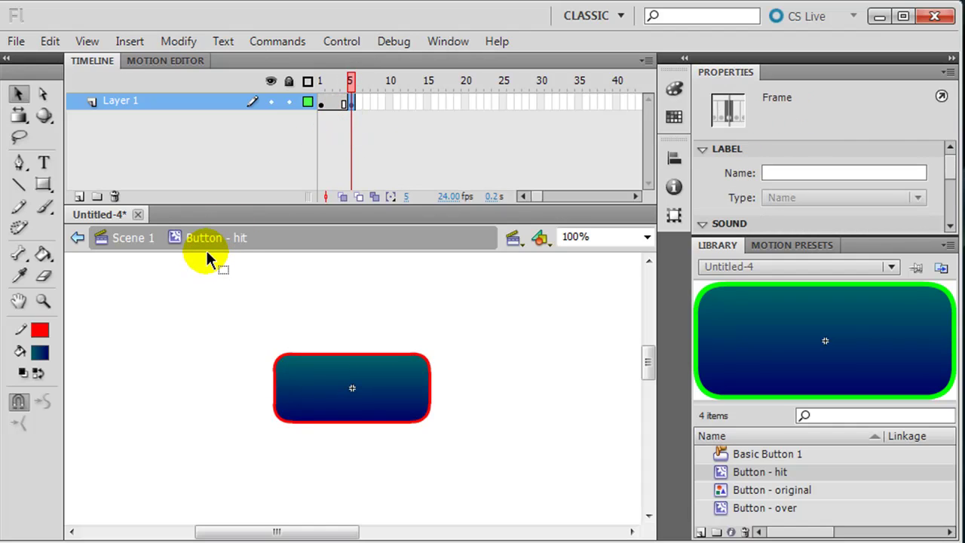
Step: Create a new symbol of type Button named Groovy Button
click(133, 42)
click(165, 63)
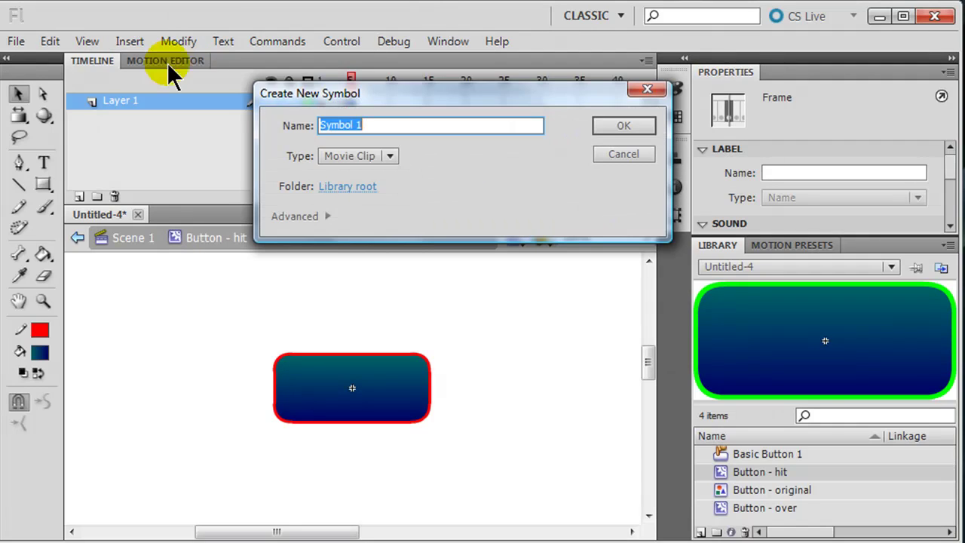
click(389, 156)
click(363, 199)
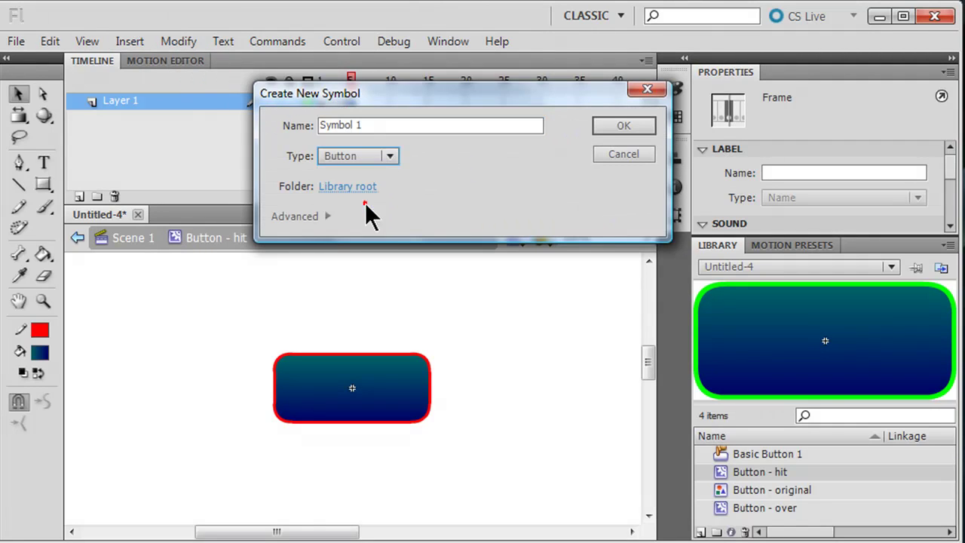
click(373, 125)
text(Groovy Button)
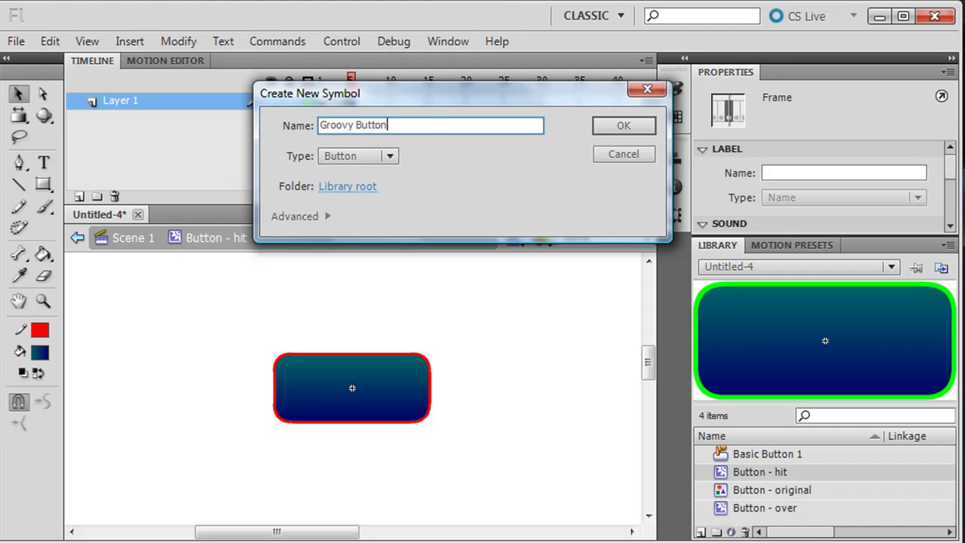
click(619, 123)
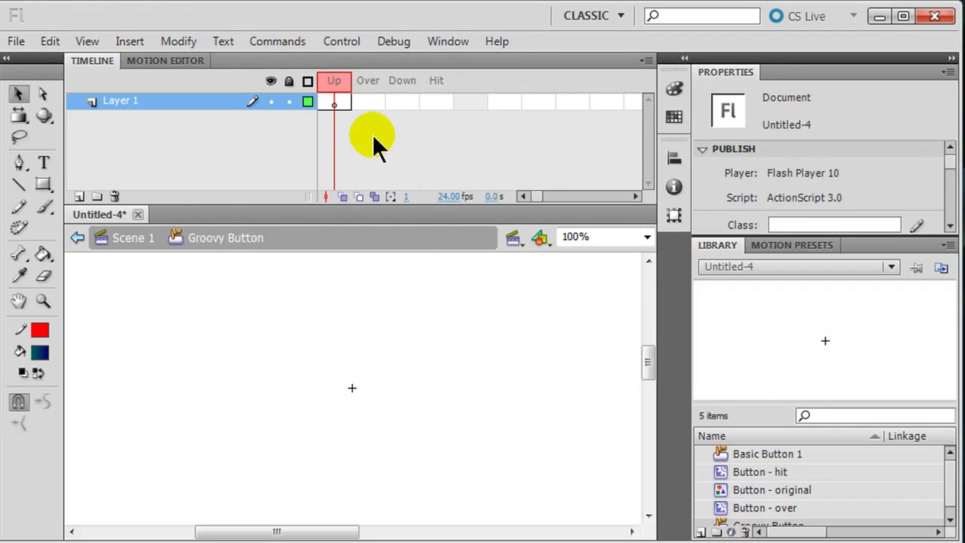
Step: Place the Button - original graphic in the Up frame and centre it horizontally and vertically on the stage
click(333, 108)
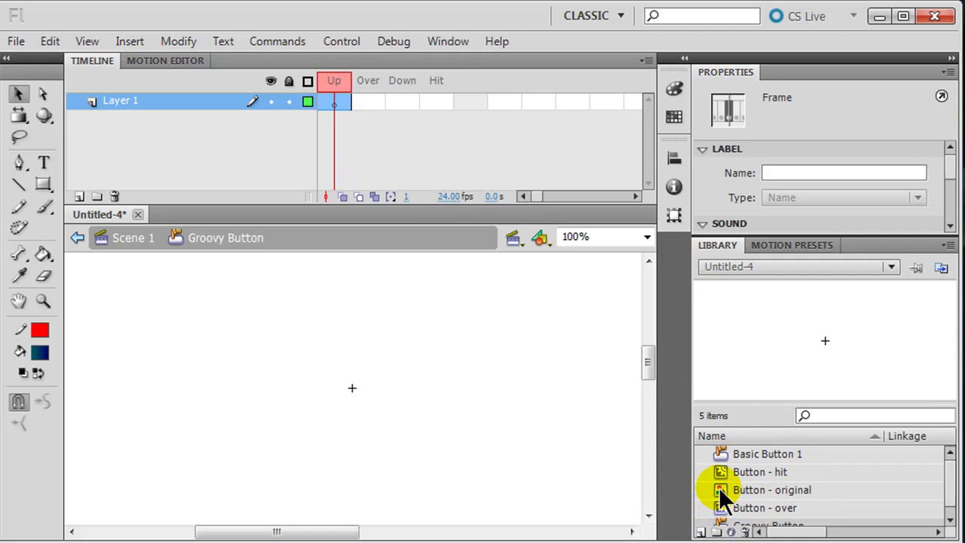
drag(720, 489, 362, 396)
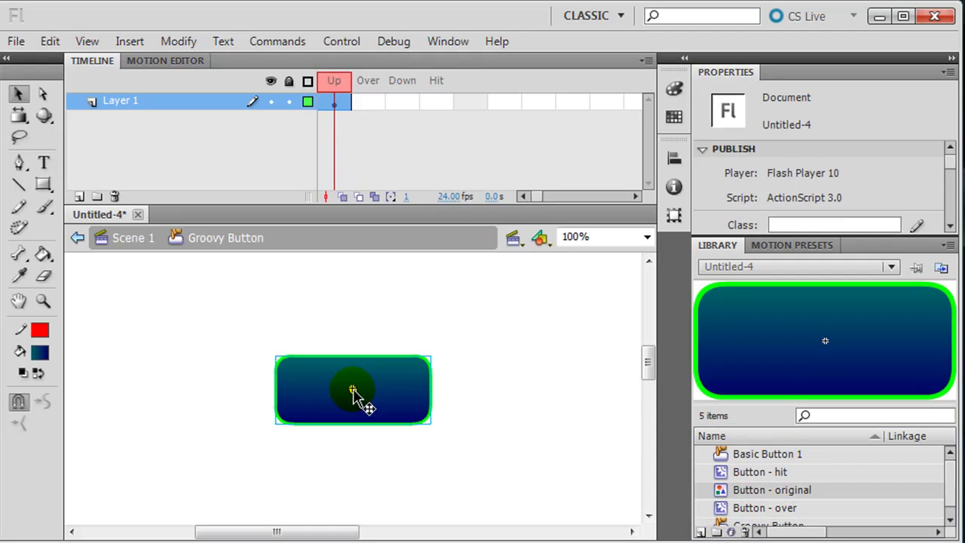
click(673, 158)
click(510, 198)
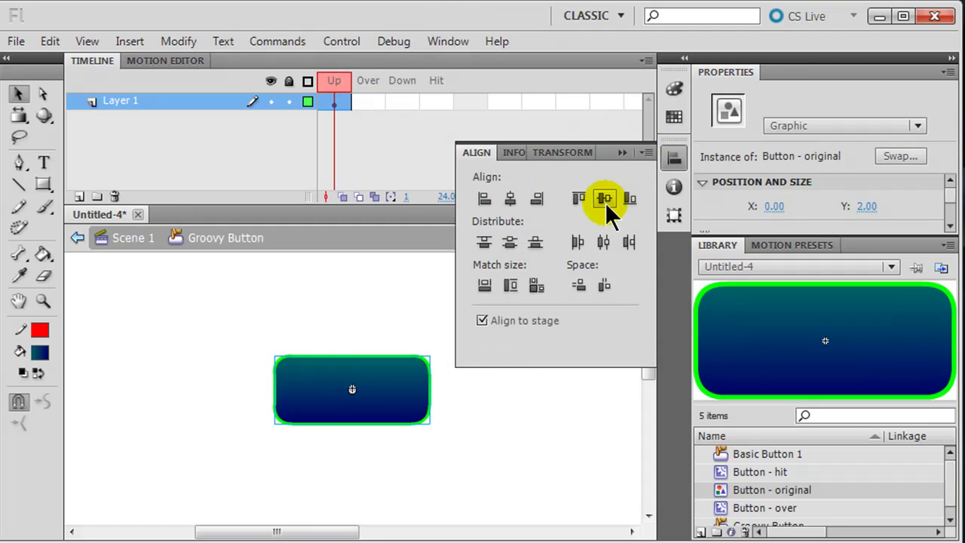
click(604, 199)
click(673, 158)
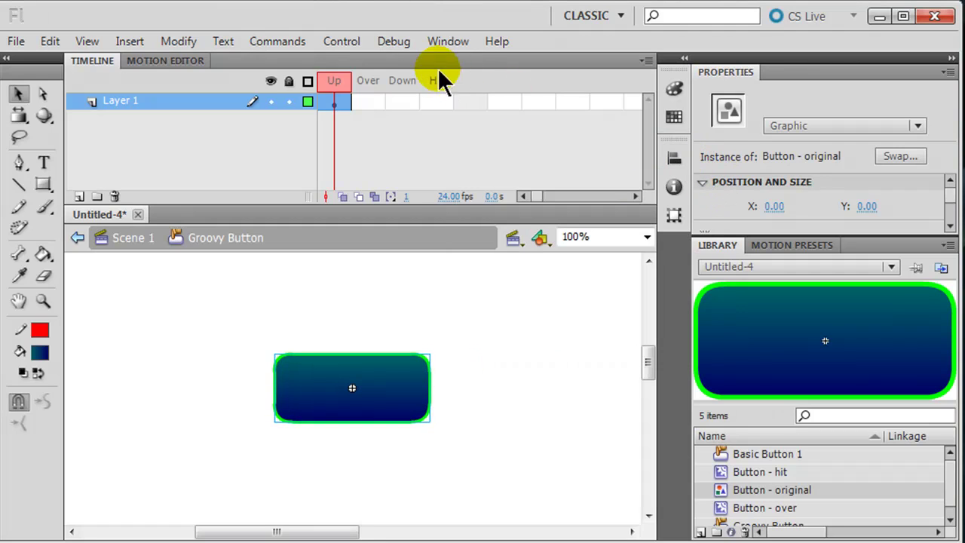
Step: Insert a keyframe in the Over frame and delete the Button - original instance from it
click(364, 107)
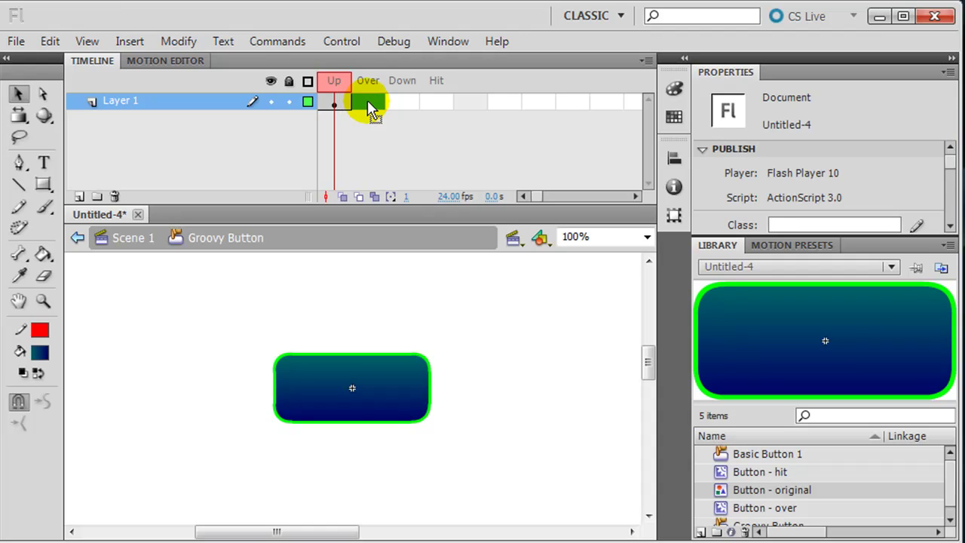
key(F6)
click(426, 407)
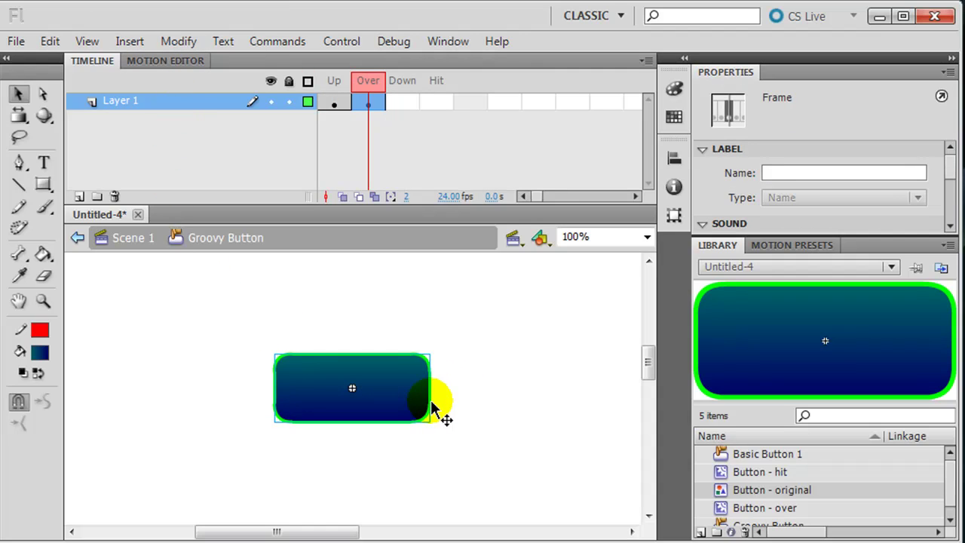
key(Delete)
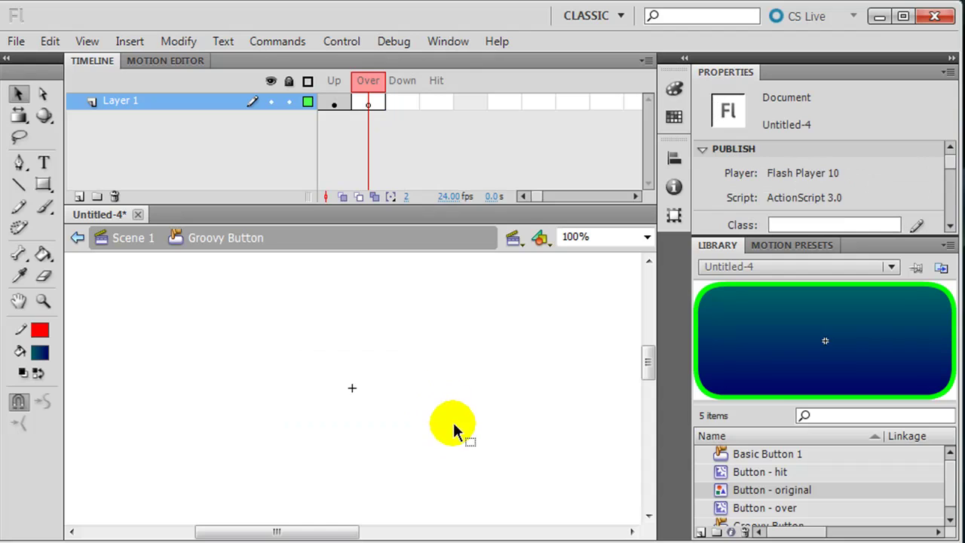
Step: Place the Button - over movie clip in the Over frame, centred on the stage, and compare it with the Up frame
click(721, 510)
drag(721, 511, 351, 393)
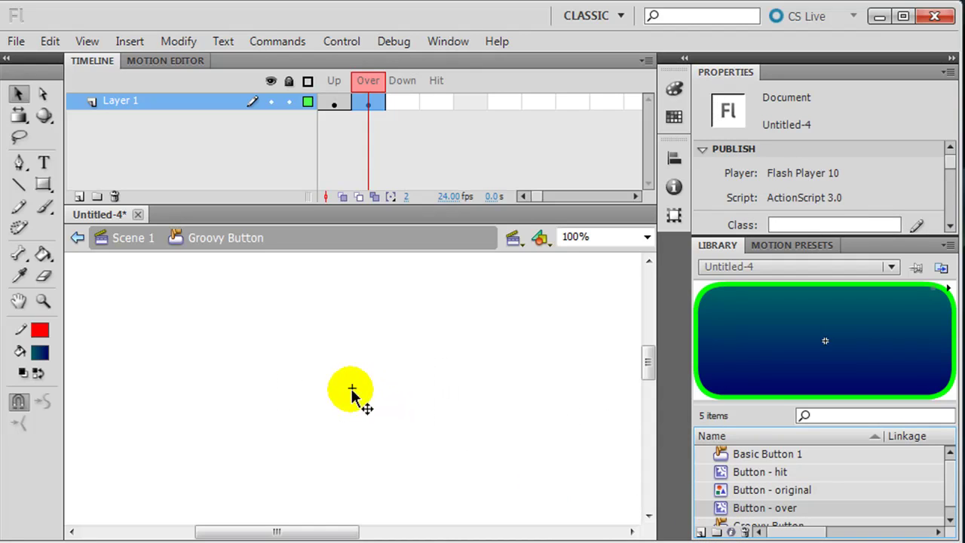
click(674, 160)
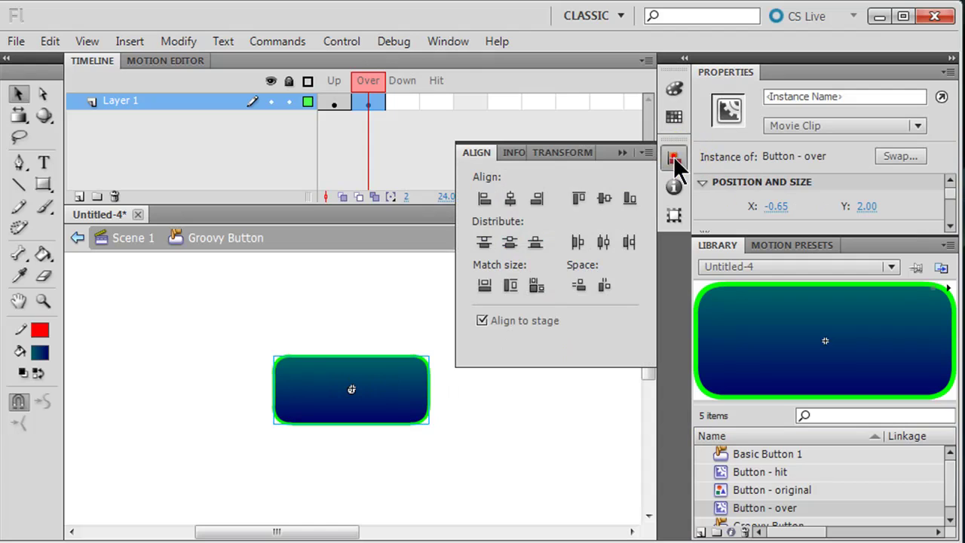
click(510, 199)
click(604, 199)
click(535, 438)
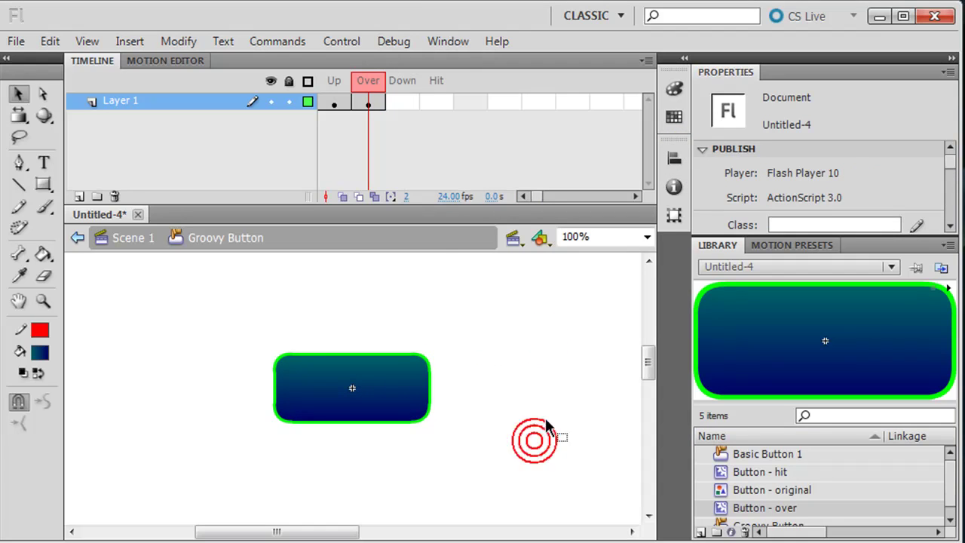
click(331, 104)
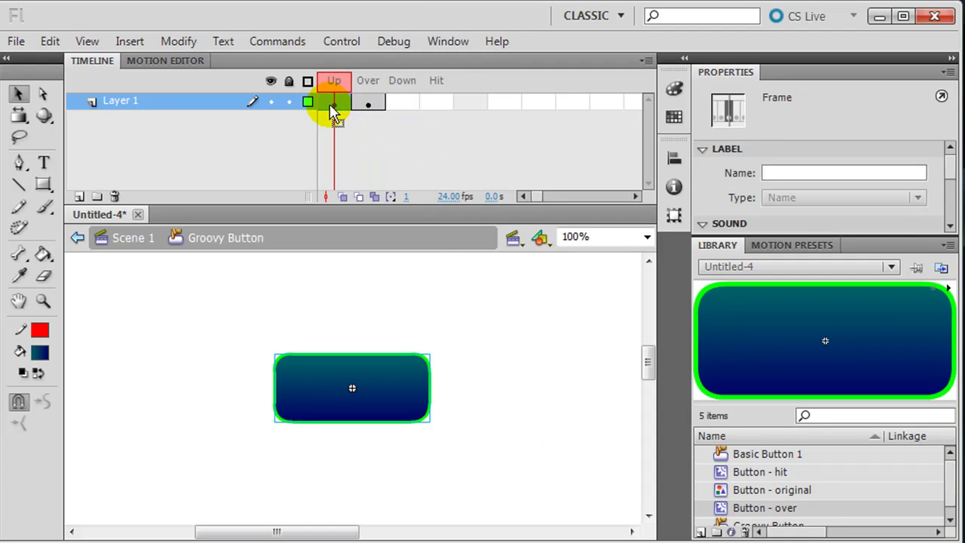
click(369, 105)
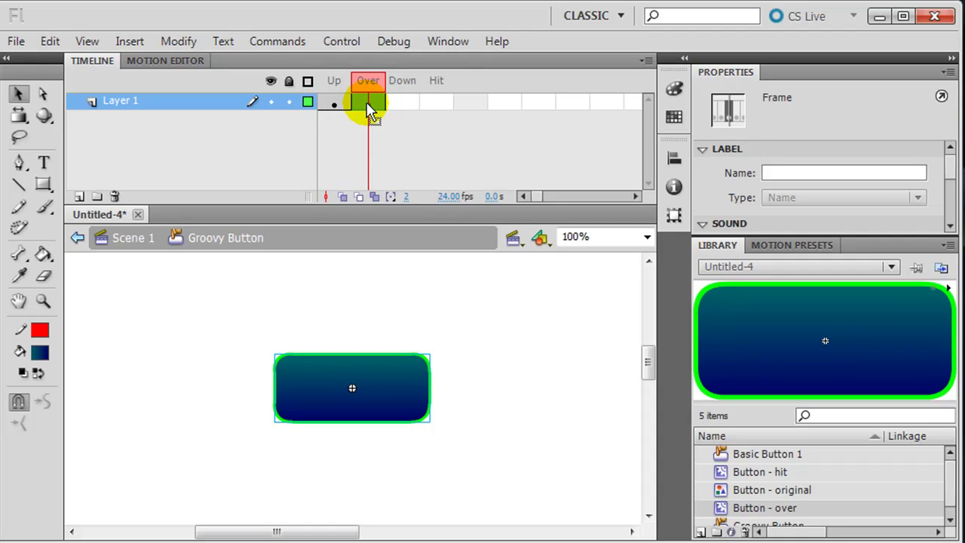
Step: Insert a keyframe in the Down frame and delete the Button - over instance from it
click(395, 101)
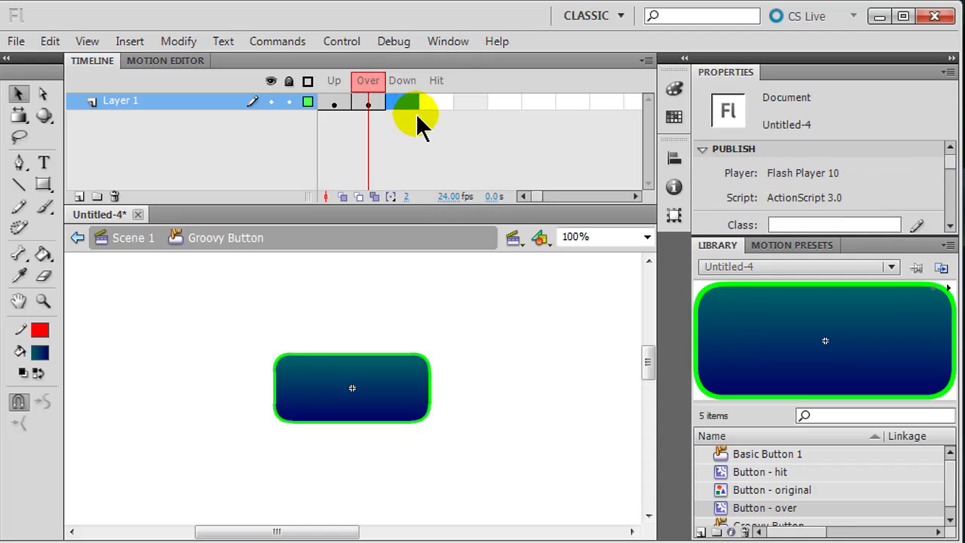
key(F6)
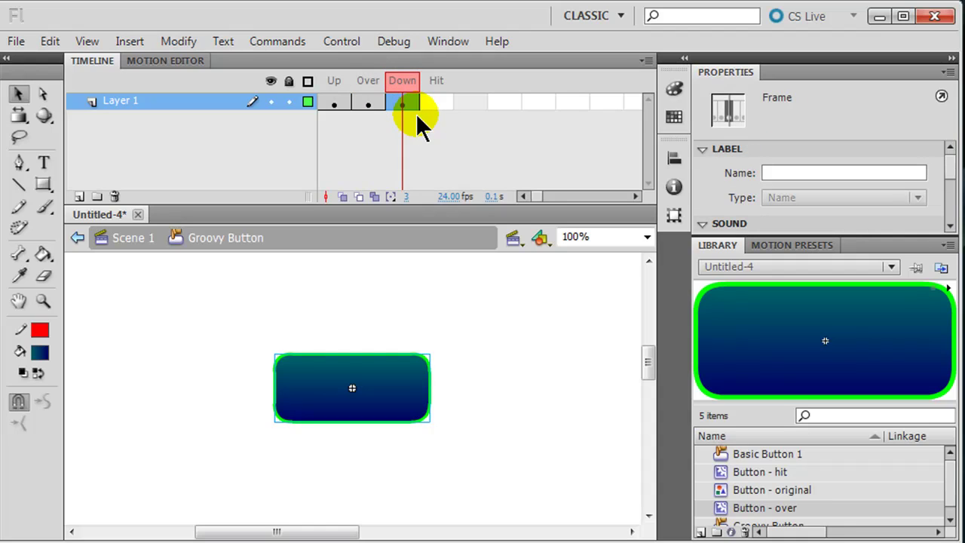
key(Delete)
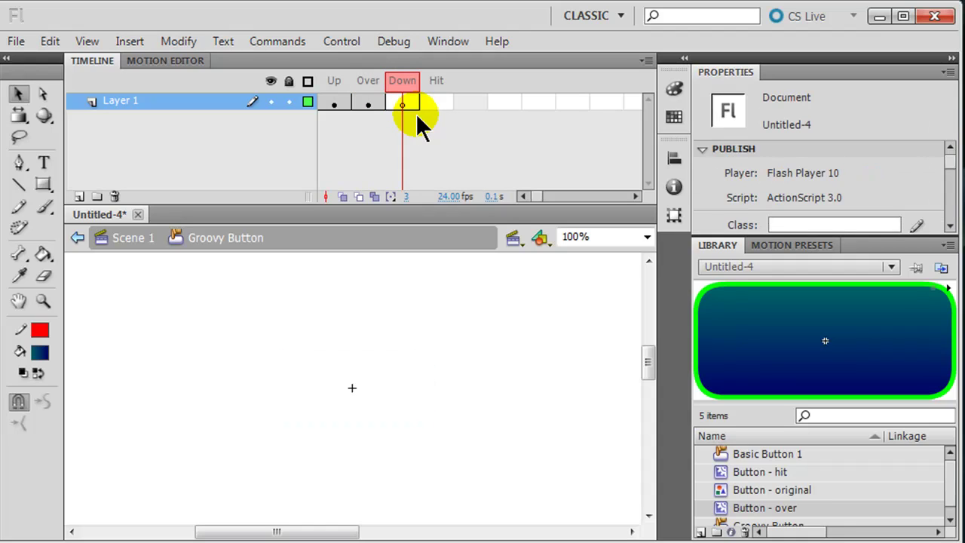
Step: Place the Button - hit movie clip in the Down frame and centre it horizontally and vertically on the stage
drag(719, 472, 352, 389)
click(673, 157)
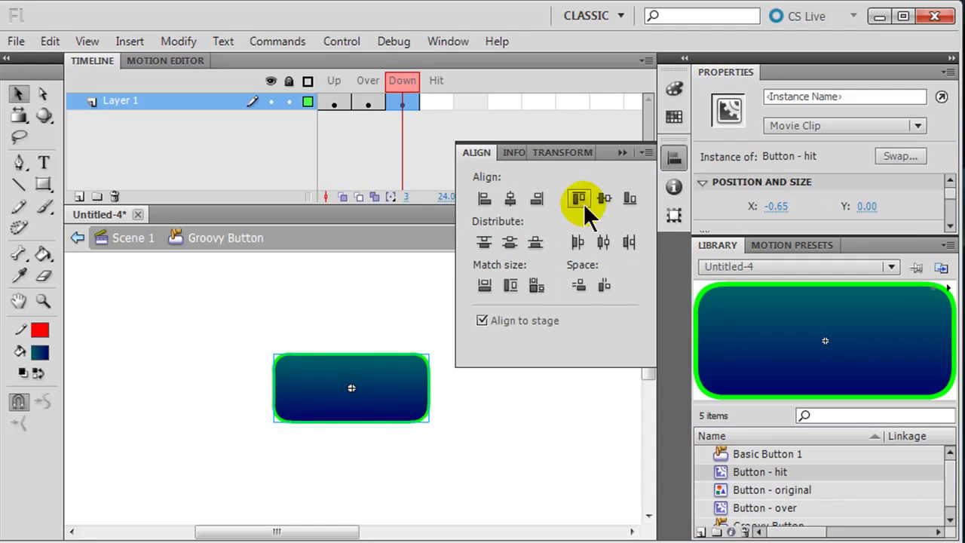
click(511, 199)
click(595, 197)
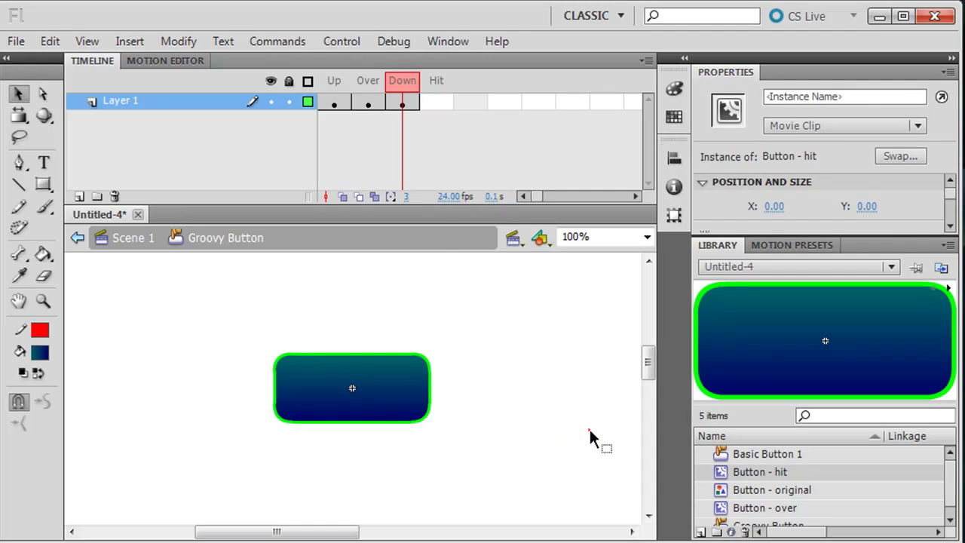
click(590, 437)
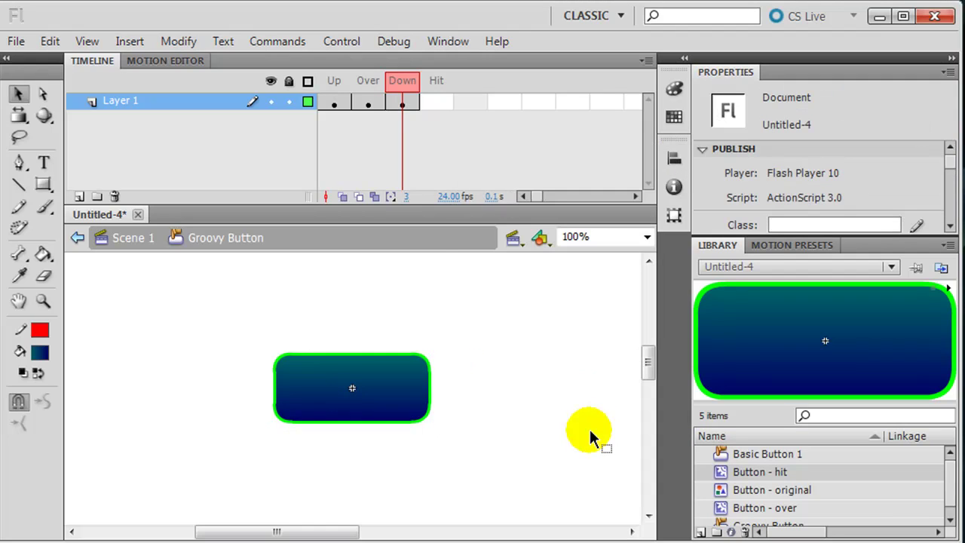
Step: Insert a keyframe in the Hit frame of Groovy Button and return to Scene 1
click(434, 107)
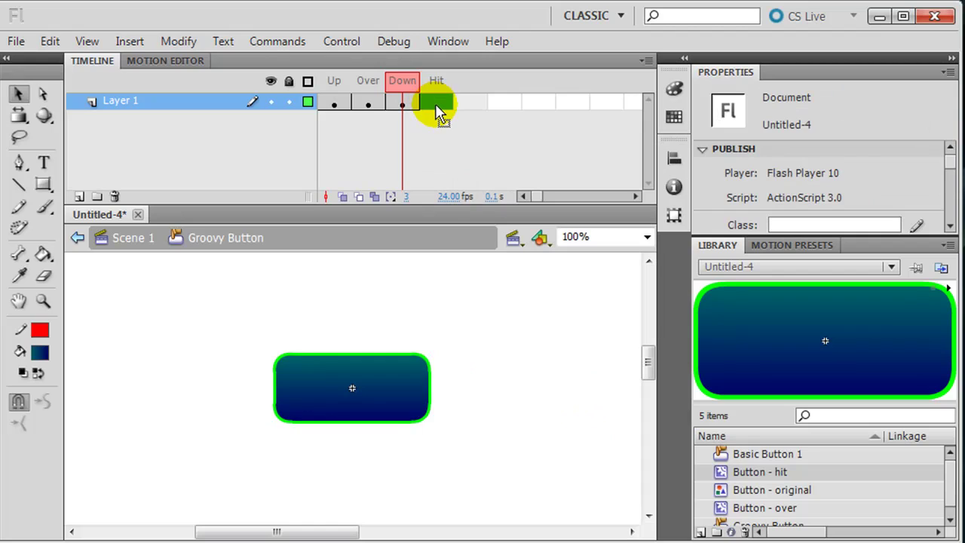
click(435, 103)
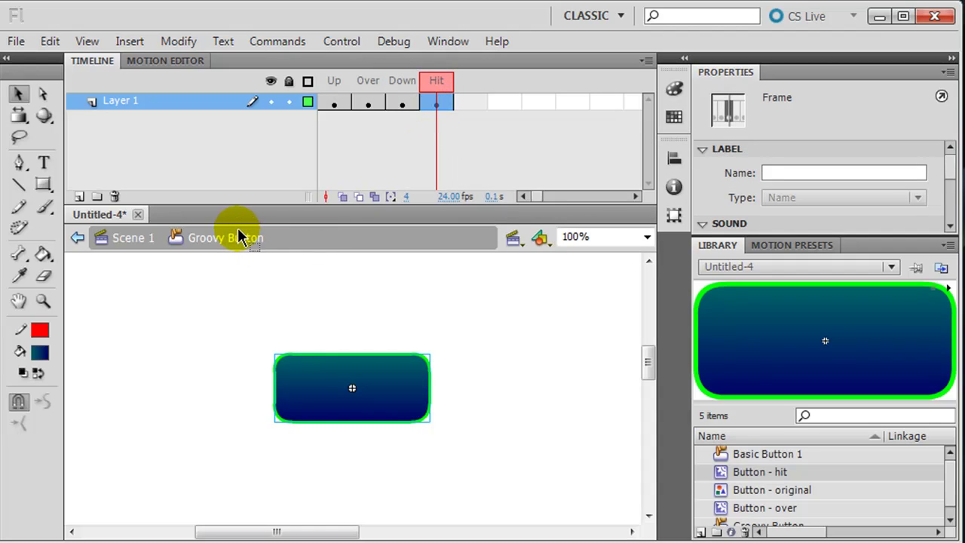
click(129, 241)
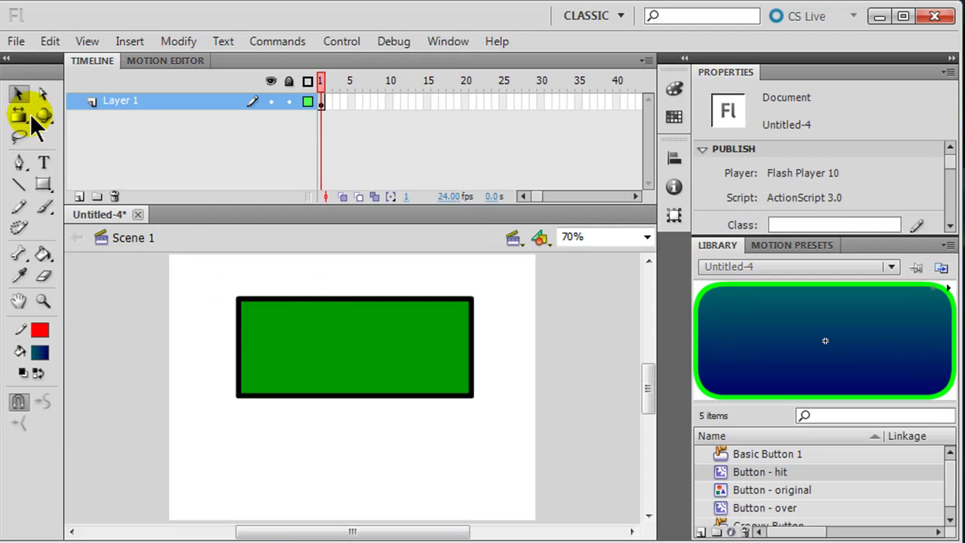
Step: Scale down the green Basic Button 1 instance and move it near the stage's upper edge, at about X 279, Y 73
drag(206, 274, 490, 410)
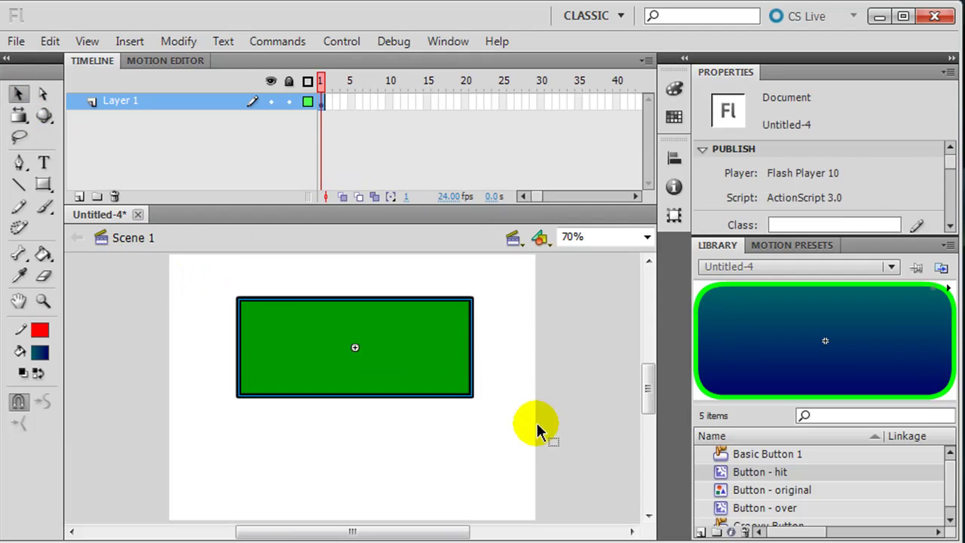
drag(21, 112, 69, 134)
drag(251, 300, 535, 426)
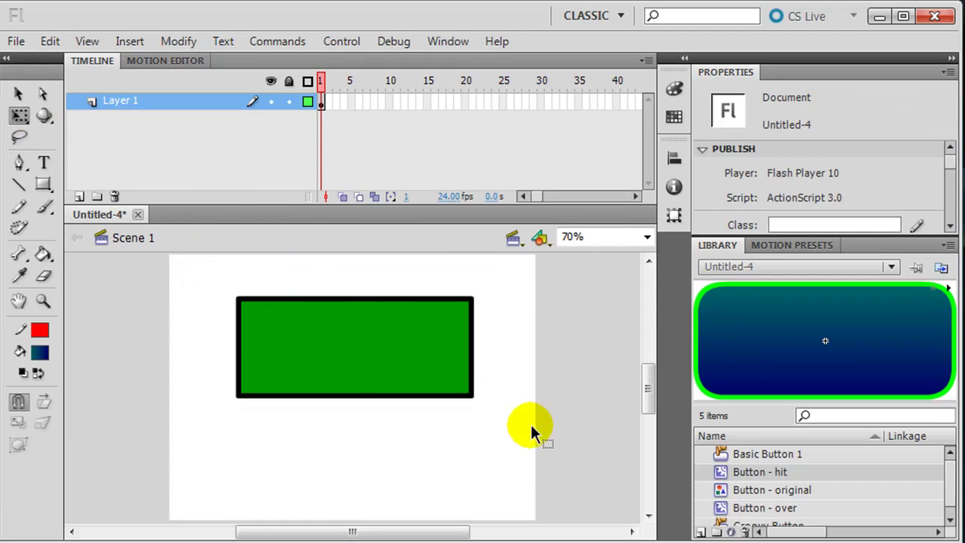
drag(470, 396, 418, 320)
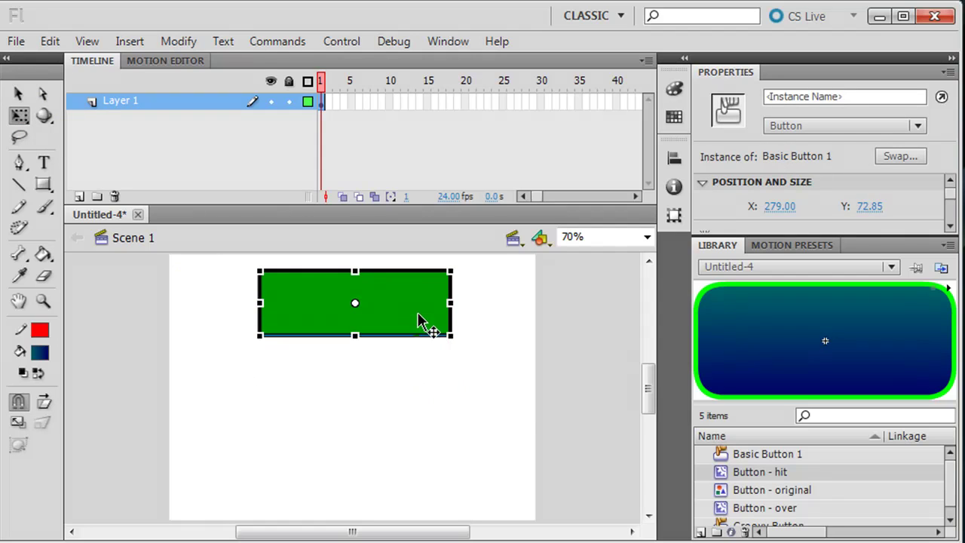
click(535, 404)
Step: Place a Groovy Button instance below the green button and enlarge it to match the green button's width
click(951, 520)
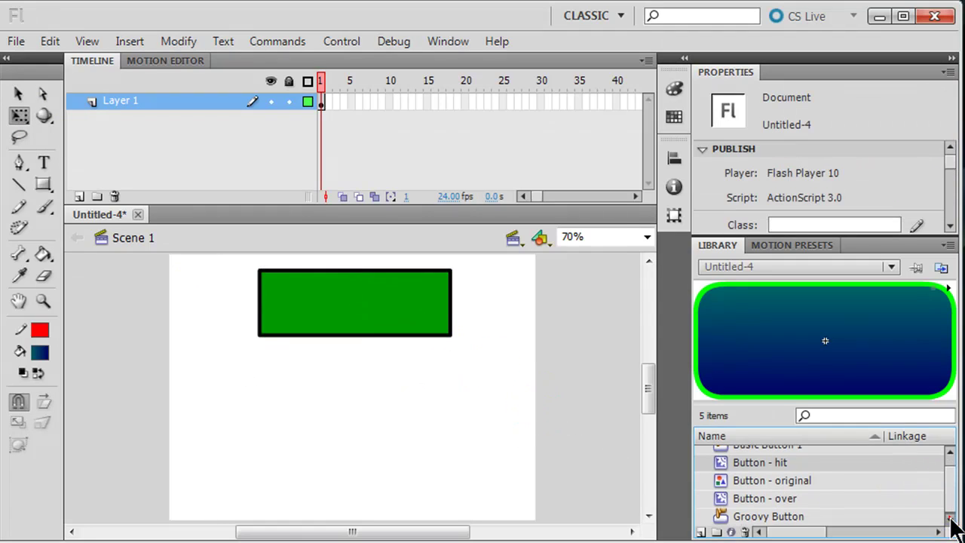
drag(721, 519, 315, 386)
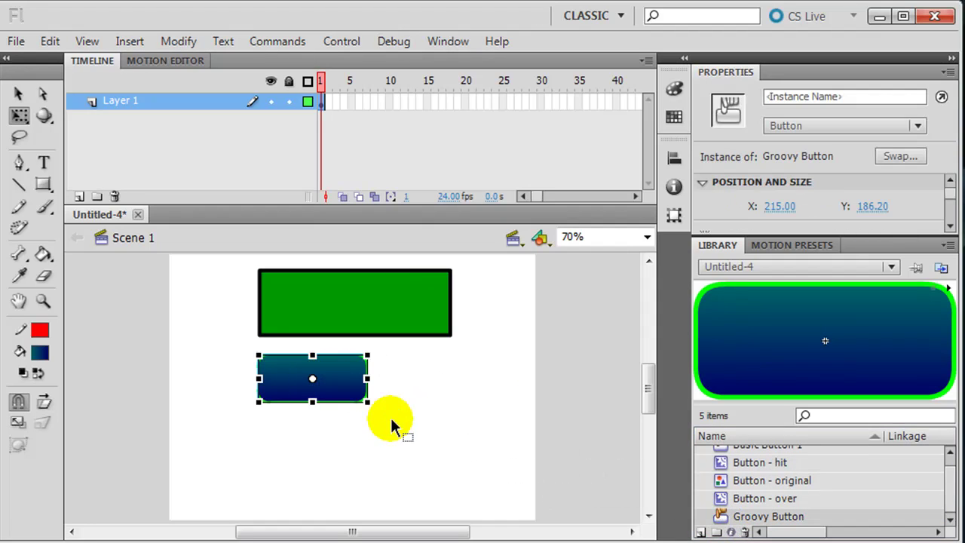
drag(367, 403, 451, 420)
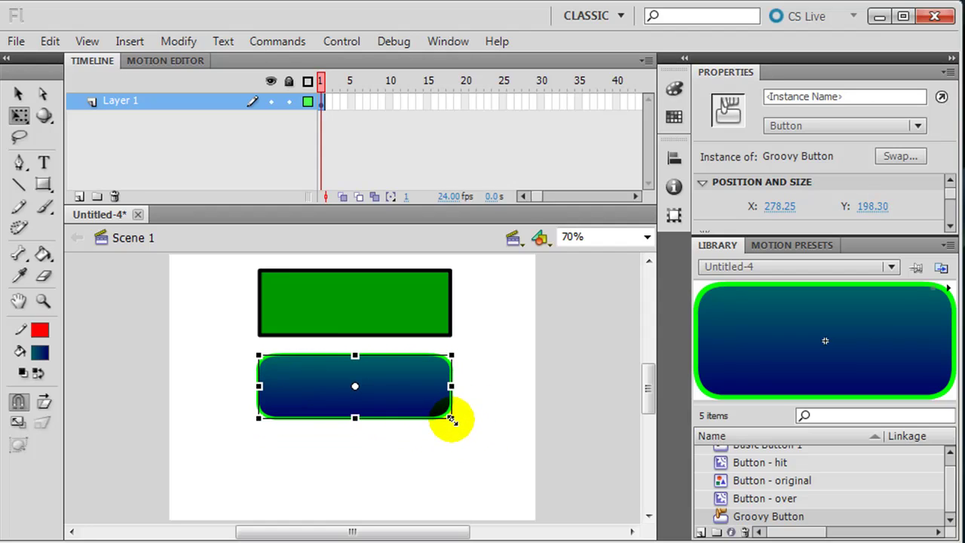
click(494, 422)
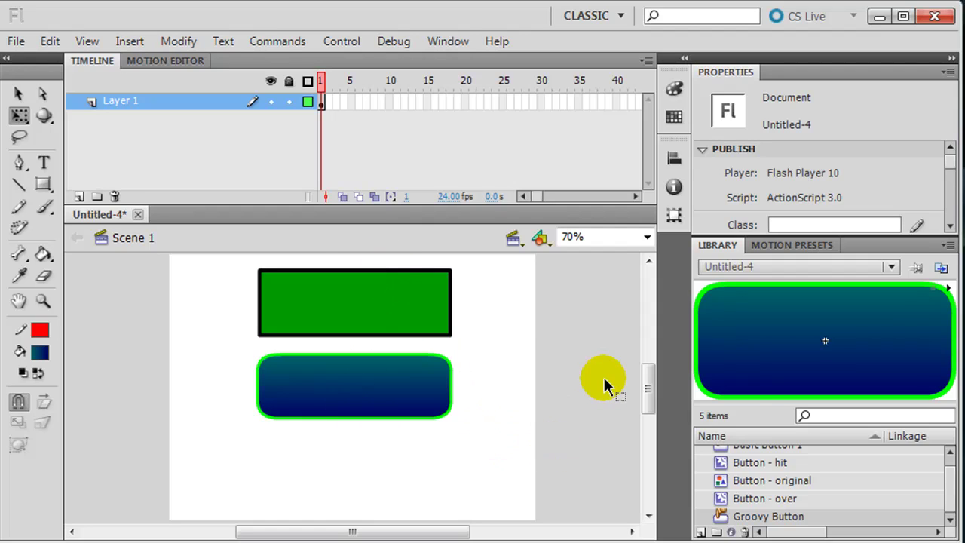
Step: Test the movie and try the green button and the Groovy Button's over and down states
key(ctrl+Return)
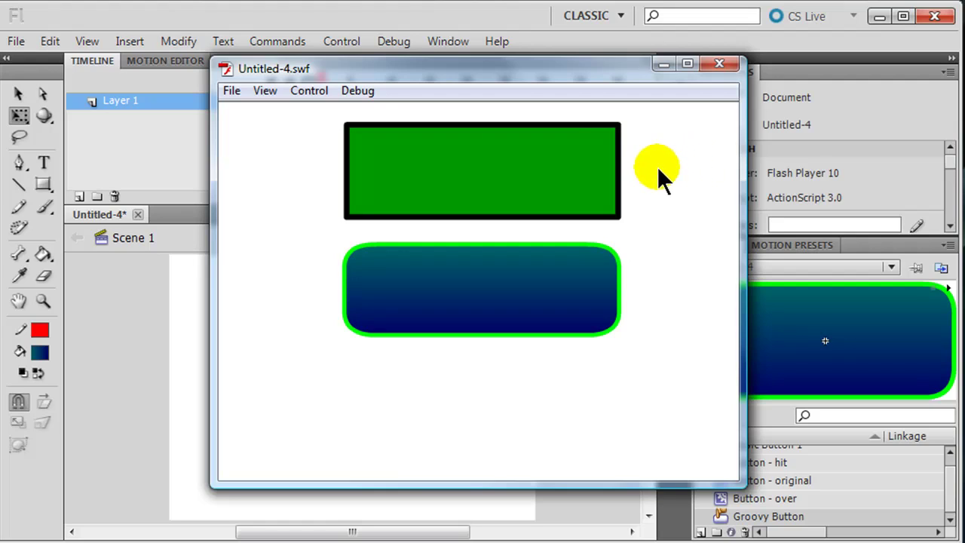
click(594, 164)
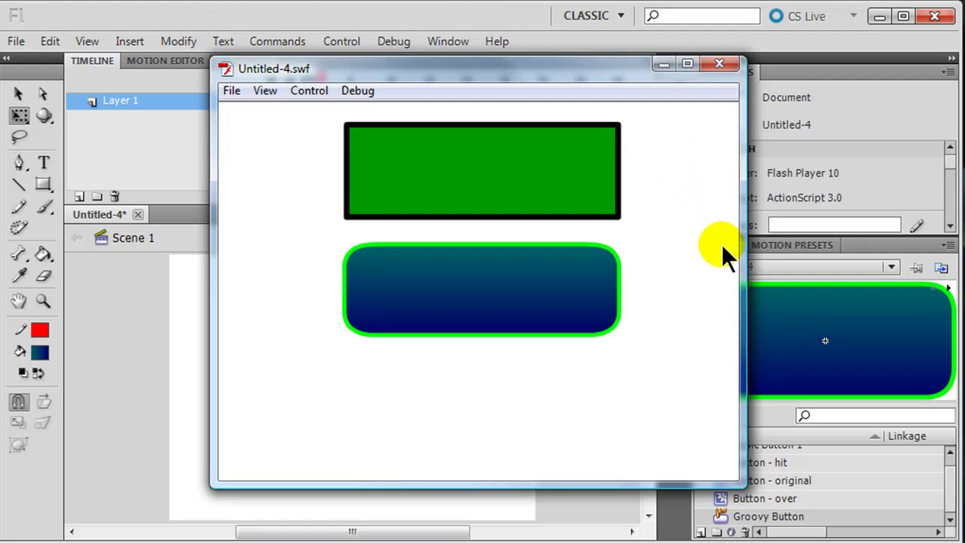
click(451, 292)
click(450, 293)
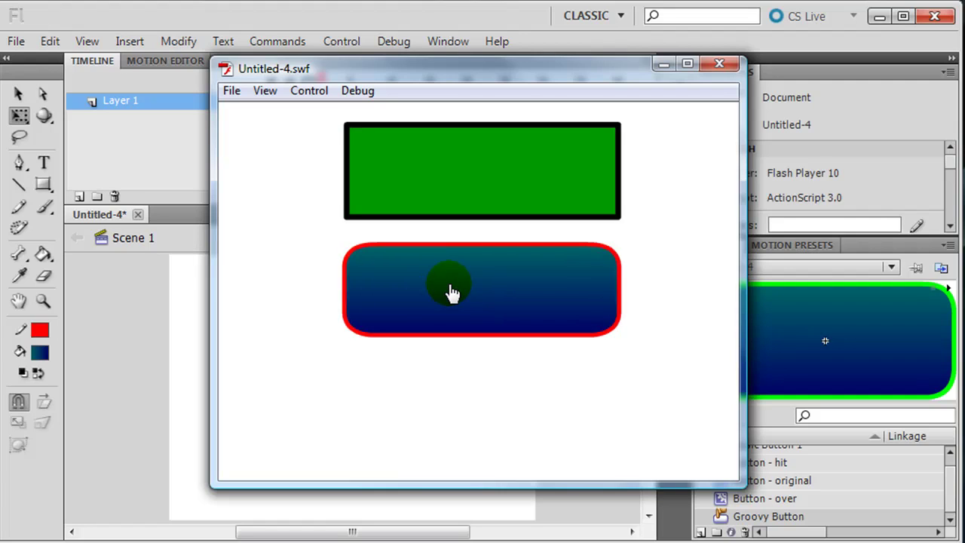